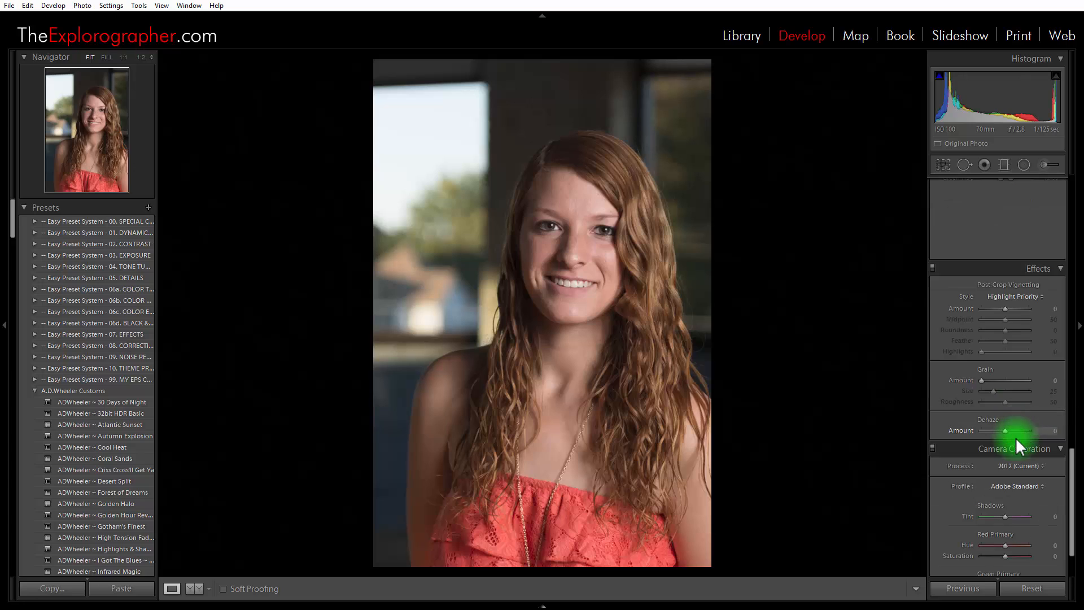
# Paint the Soften Skin adjustment brush over the face from forehead to chin, with Auto Mask on and a brush size of 13
pyautogui.scroll(8, 1025, 330)
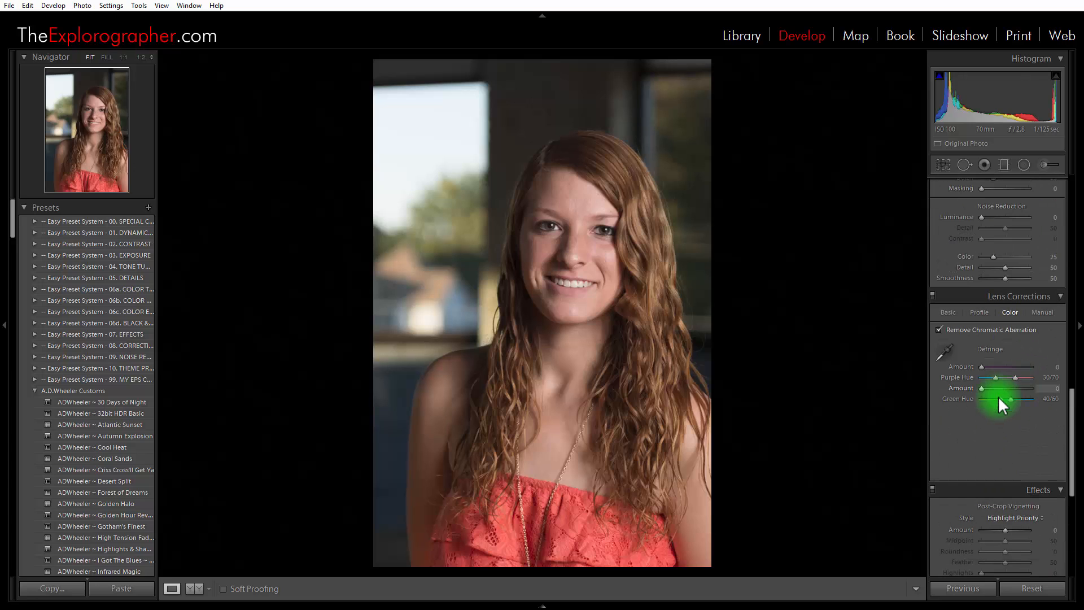
pyautogui.click(585, 271)
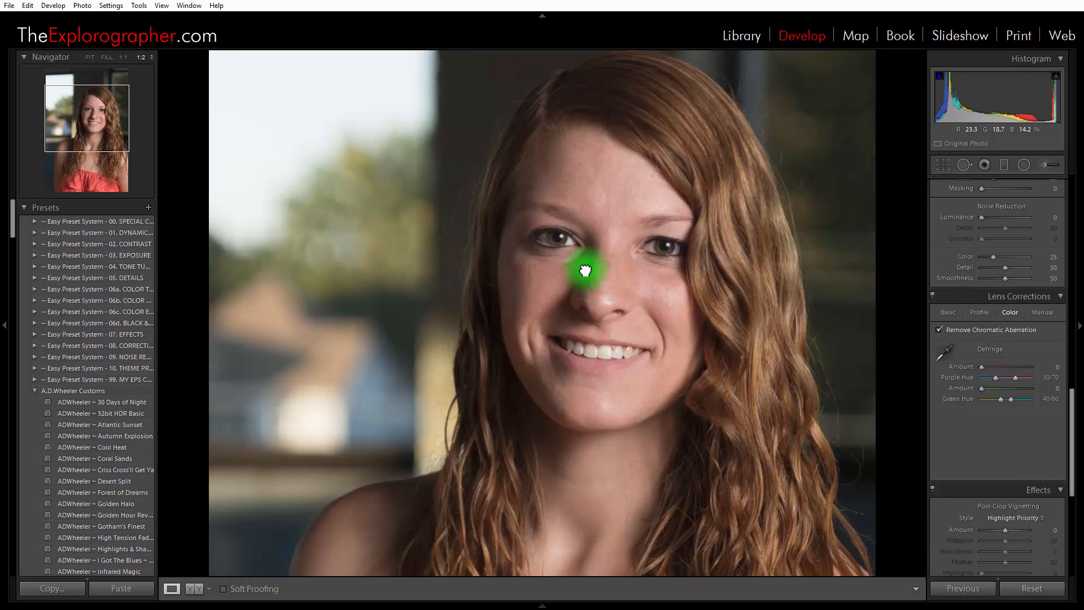
pyautogui.click(1044, 166)
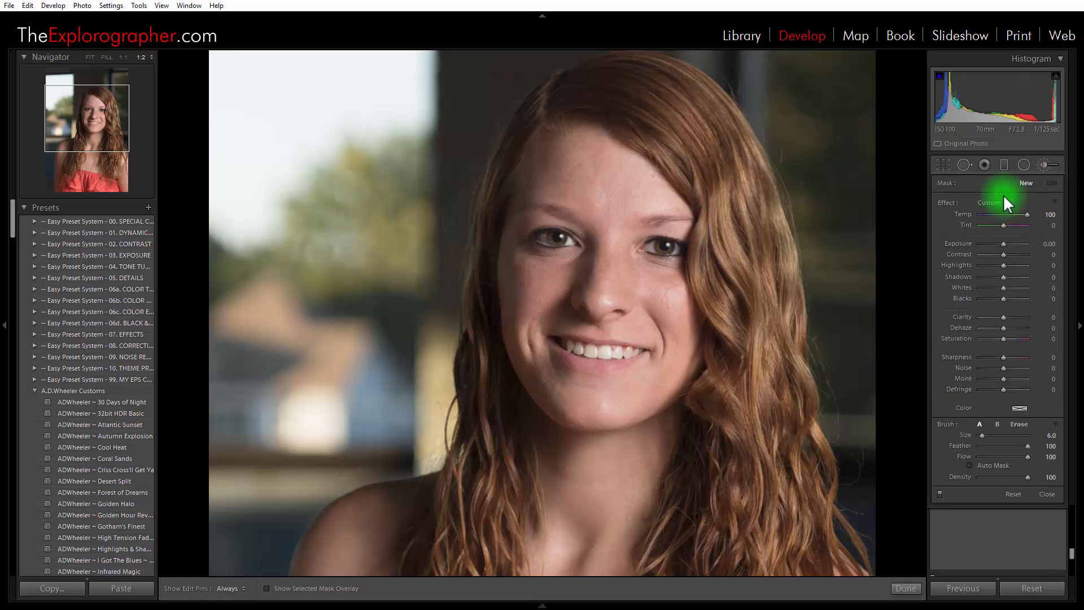
pyautogui.click(995, 205)
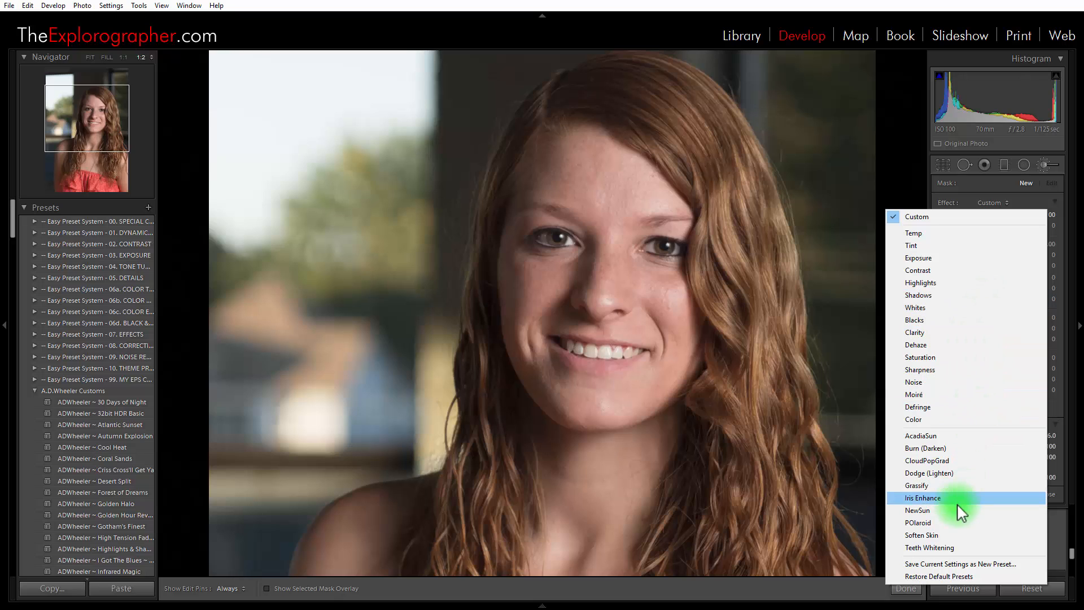
pyautogui.click(954, 535)
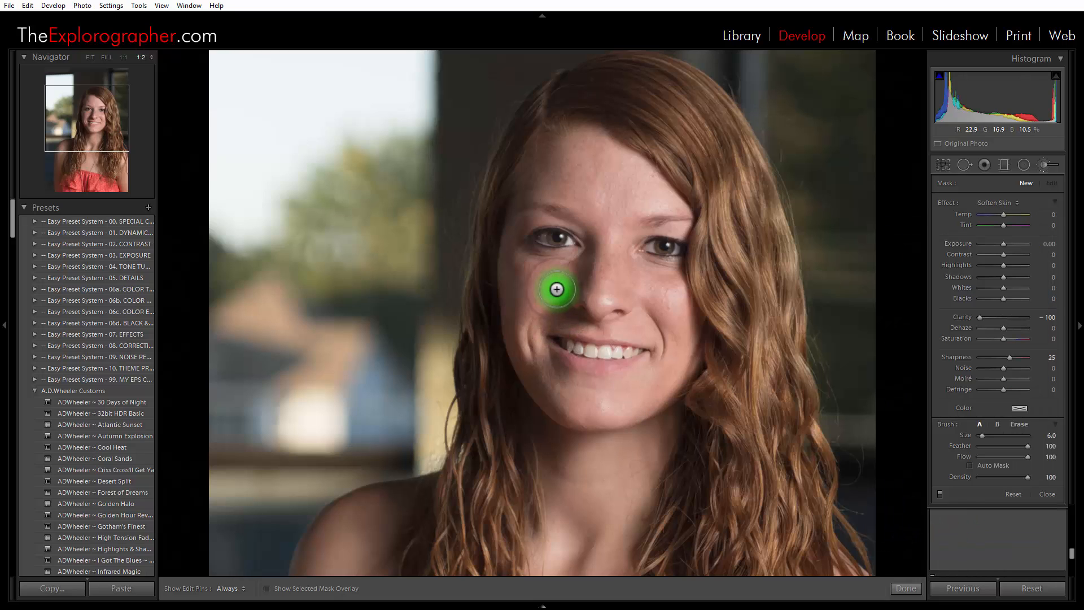
pyautogui.click(979, 463)
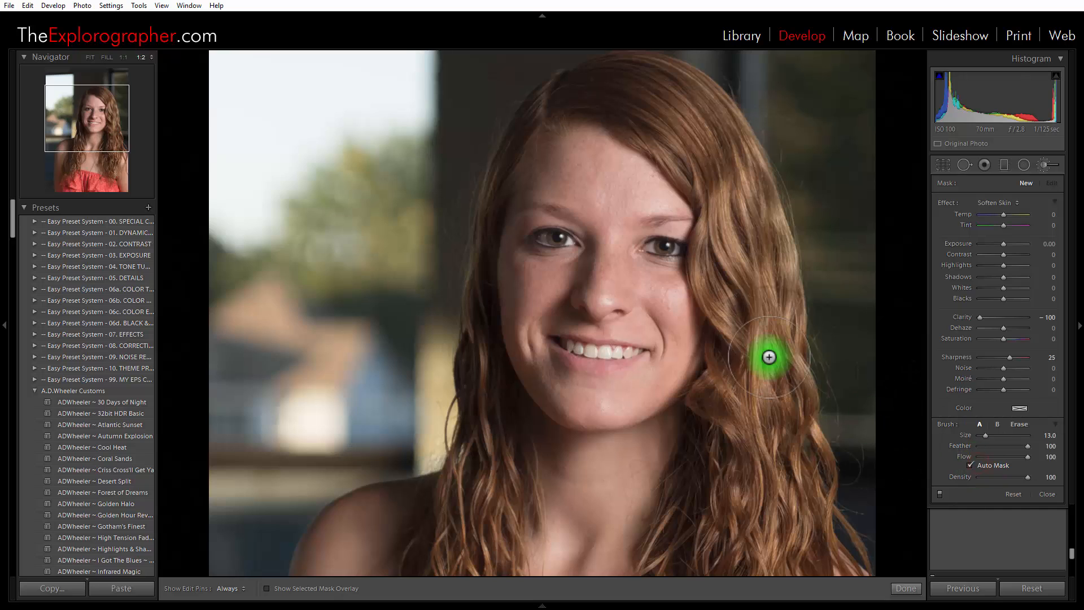
pyautogui.moveTo(619, 195)
pyautogui.mouseDown()
pyautogui.moveTo(588, 180)
pyautogui.moveTo(636, 210)
pyautogui.moveTo(588, 156)
pyautogui.moveTo(596, 177)
pyautogui.moveTo(553, 171)
pyautogui.moveTo(599, 178)
pyautogui.moveTo(637, 205)
pyautogui.moveTo(614, 189)
pyautogui.moveTo(603, 285)
pyautogui.moveTo(600, 258)
pyautogui.moveTo(591, 275)
pyautogui.moveTo(521, 302)
pyautogui.moveTo(541, 305)
pyautogui.moveTo(516, 361)
pyautogui.moveTo(537, 345)
pyautogui.moveTo(554, 385)
pyautogui.moveTo(611, 380)
pyautogui.moveTo(562, 386)
pyautogui.moveTo(632, 374)
pyautogui.moveTo(604, 394)
pyautogui.moveTo(656, 372)
pyautogui.moveTo(669, 331)
pyautogui.moveTo(610, 291)
pyautogui.moveTo(603, 300)
pyautogui.moveTo(649, 283)
pyautogui.moveTo(666, 327)
pyautogui.moveTo(655, 293)
pyautogui.moveTo(665, 324)
pyautogui.moveTo(597, 268)
pyautogui.moveTo(633, 206)
pyautogui.moveTo(669, 211)
pyautogui.moveTo(605, 163)
pyautogui.moveTo(571, 154)
pyautogui.moveTo(553, 172)
pyautogui.moveTo(609, 215)
pyautogui.moveTo(617, 265)
pyautogui.moveTo(663, 272)
pyautogui.moveTo(675, 288)
pyautogui.moveTo(655, 369)
pyautogui.moveTo(606, 399)
pyautogui.moveTo(564, 380)
pyautogui.moveTo(541, 346)
pyautogui.moveTo(553, 386)
pyautogui.moveTo(526, 351)
pyautogui.moveTo(541, 373)
pyautogui.moveTo(534, 314)
pyautogui.moveTo(556, 305)
pyautogui.moveTo(550, 285)
pyautogui.moveTo(593, 270)
pyautogui.moveTo(635, 287)
pyautogui.moveTo(623, 406)
pyautogui.mouseUp()
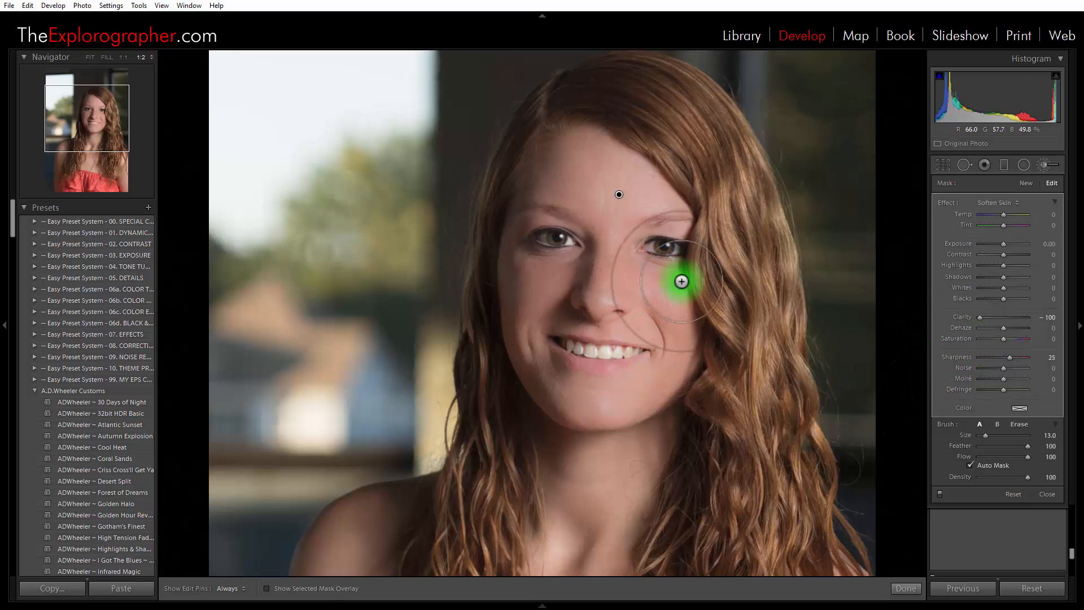
# Delete the skin-softening brush adjustment from the face and finish brush editing
pyautogui.press('Delete')
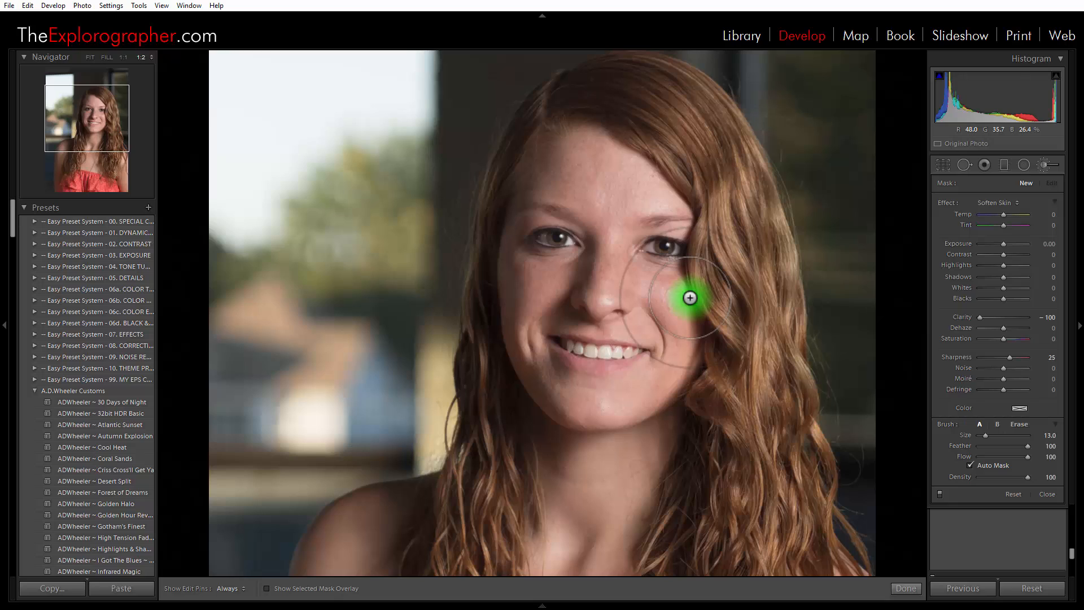
pyautogui.click(909, 589)
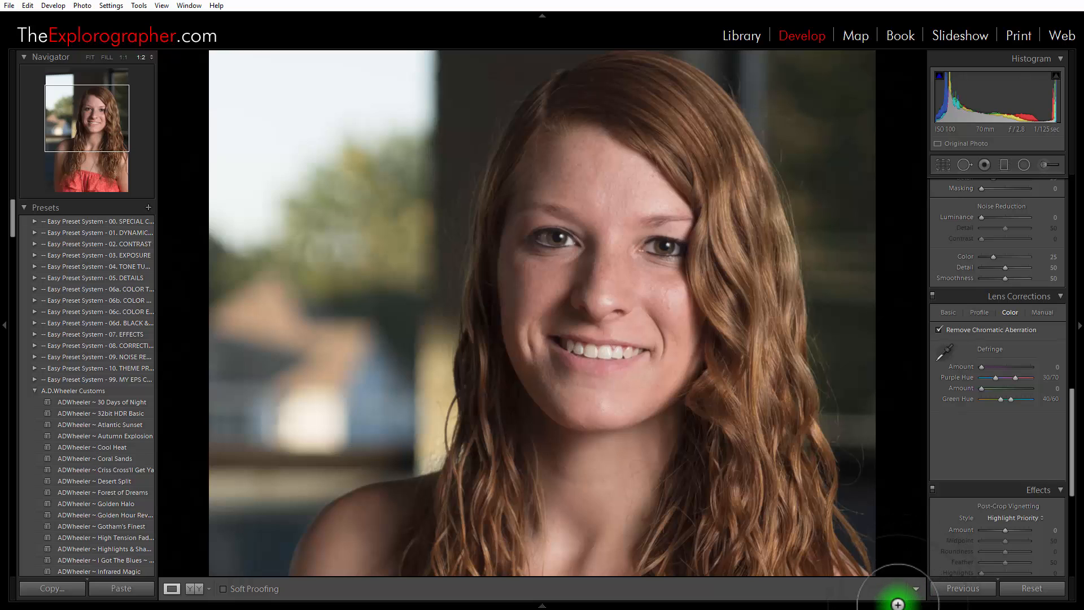
pyautogui.moveTo(898, 604)
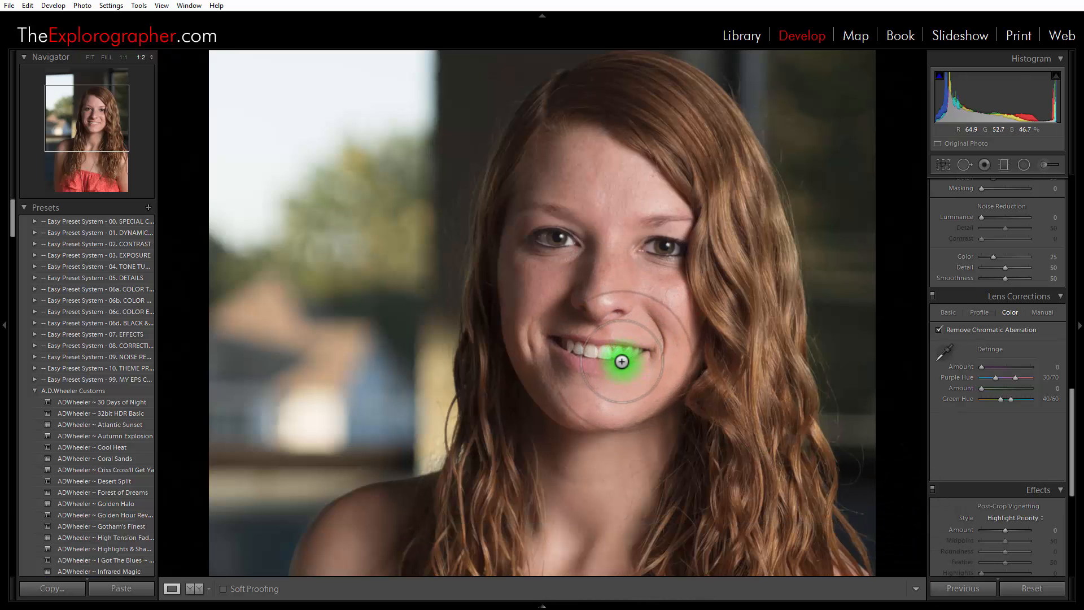
pyautogui.moveTo(621, 347); pyautogui.dragTo(636, 372)
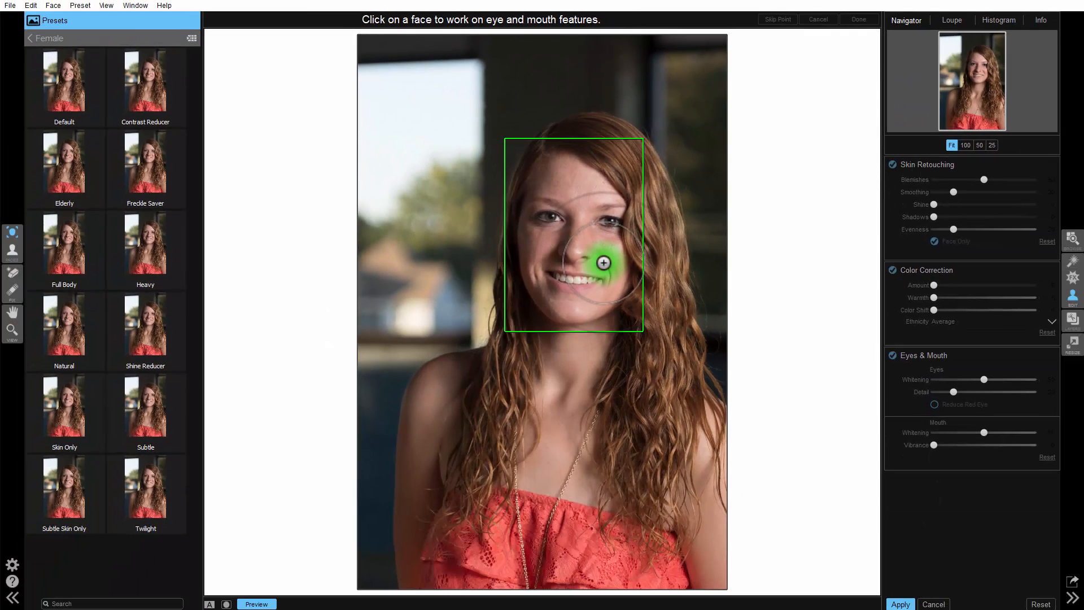
# Select the detected face, mark the centers of both eyes and both corners of the mouth, and accept the points
pyautogui.click(624, 350)
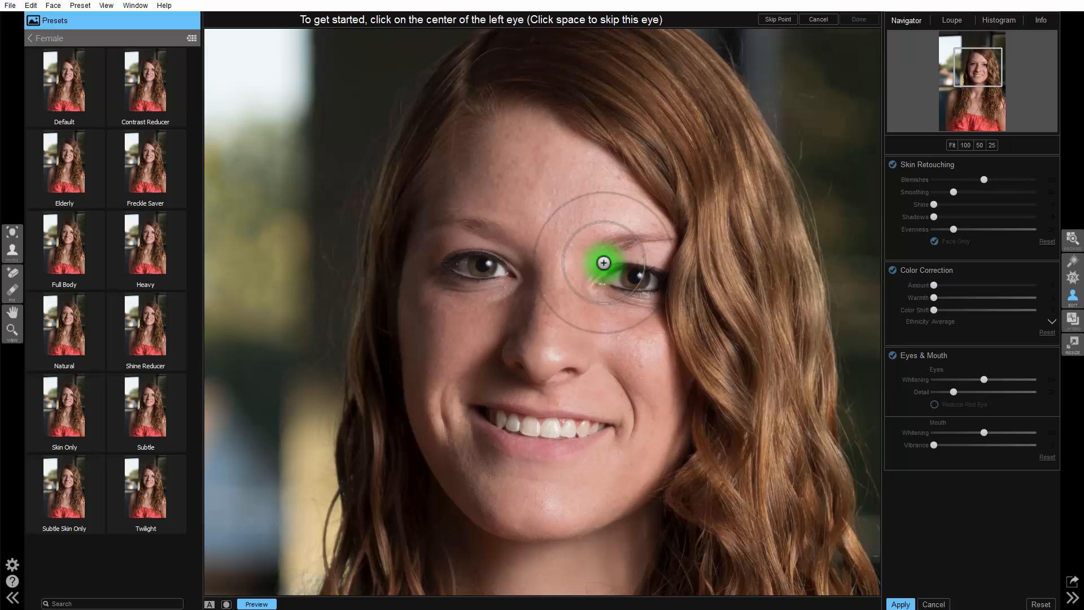
pyautogui.click(482, 264)
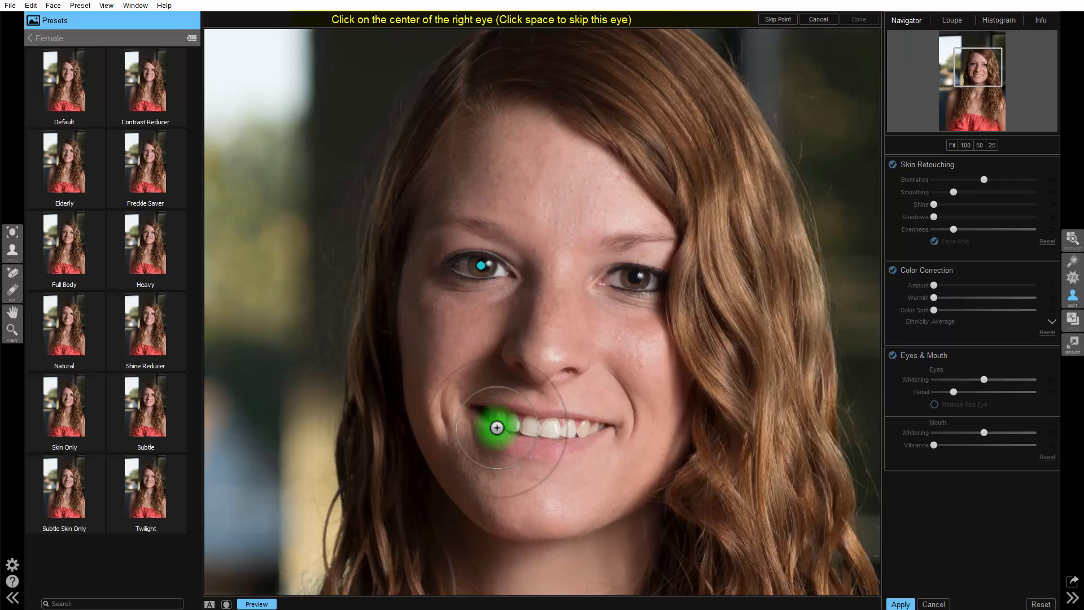
pyautogui.click(635, 278)
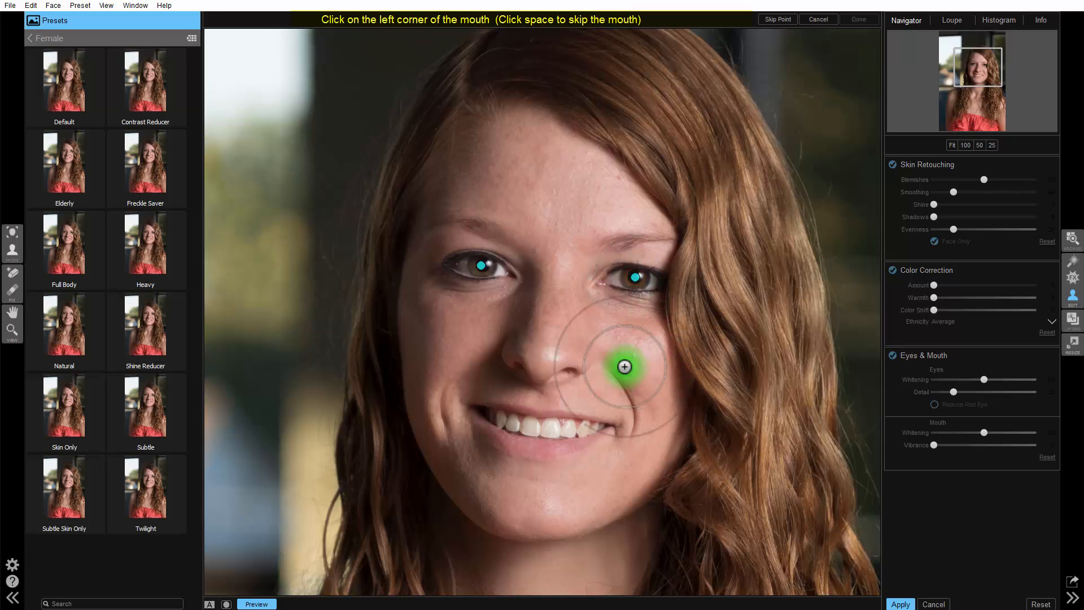
pyautogui.click(466, 407)
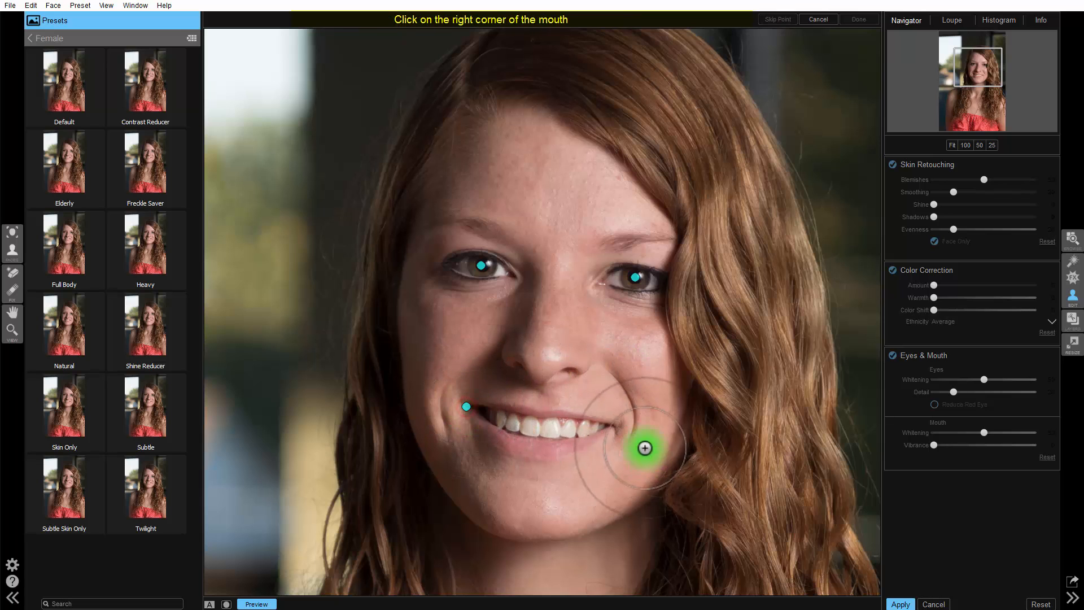
pyautogui.click(617, 428)
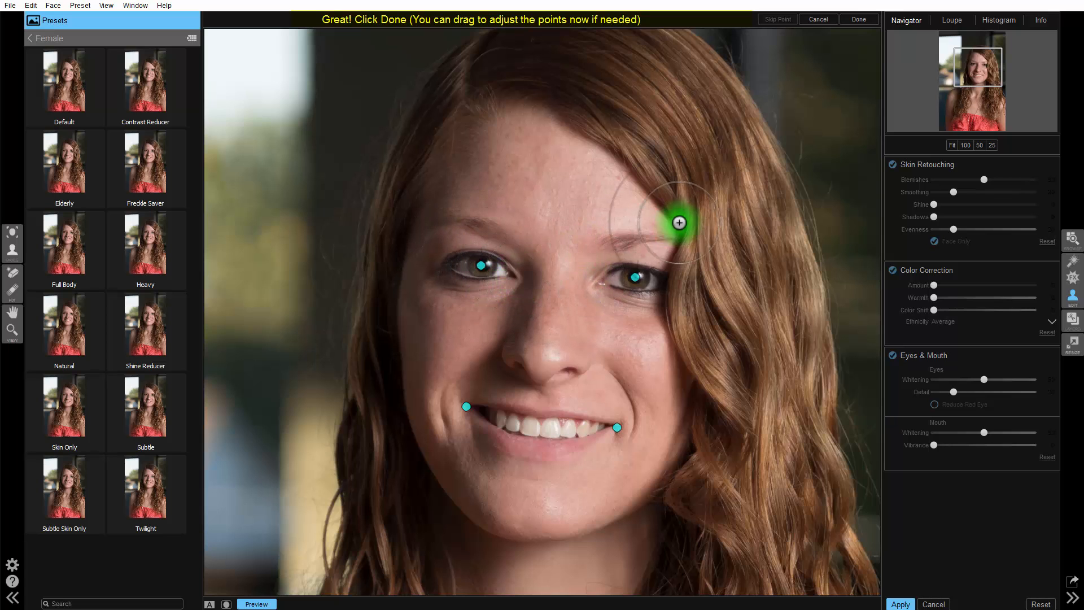
pyautogui.click(860, 19)
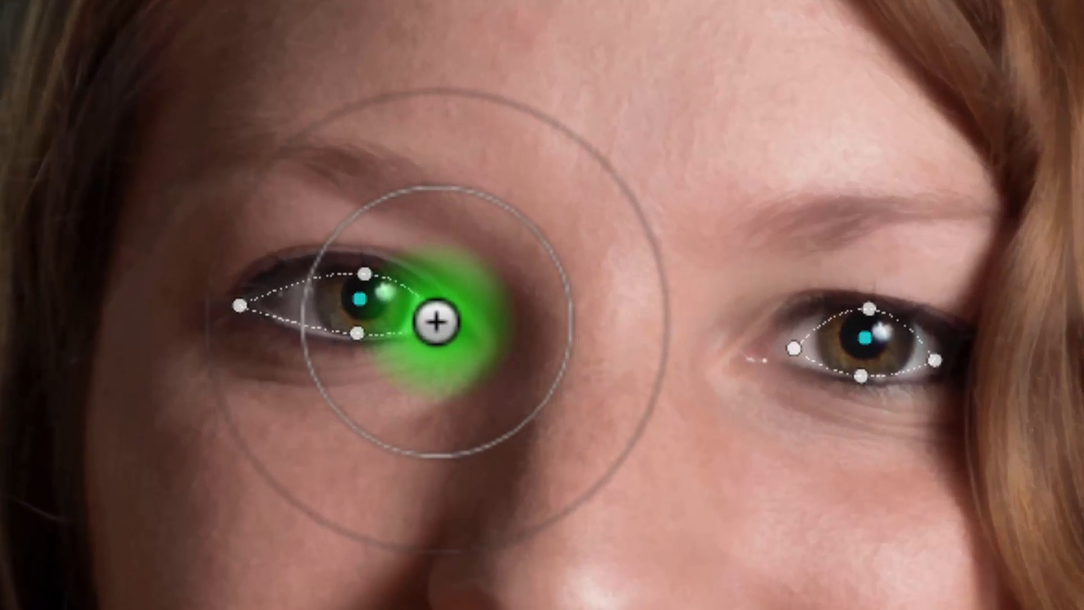
# Adjust the left eye's outline by moving its inner control point to the inner corner of the eye
pyautogui.moveTo(461, 329)
pyautogui.mouseDown()
pyautogui.moveTo(370, 276)
pyautogui.moveTo(355, 279)
pyautogui.mouseUp()
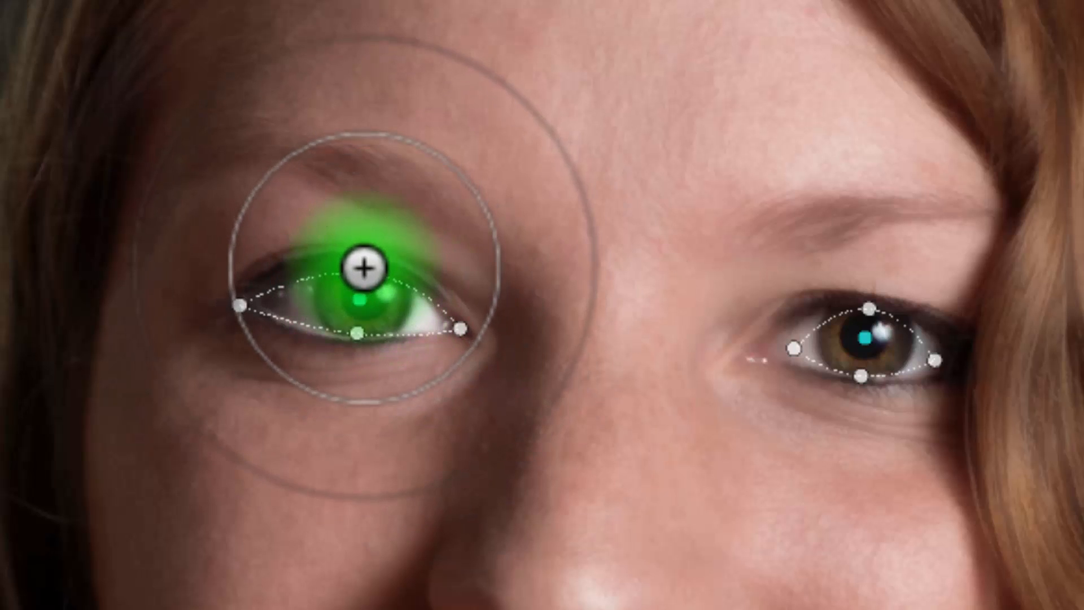
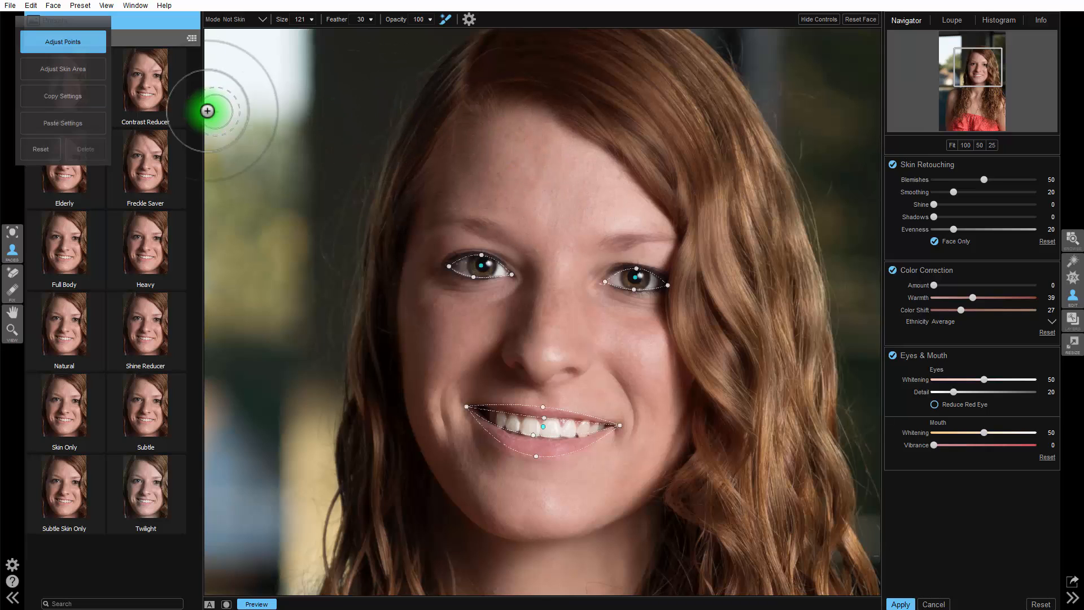
# Adjust the skin area by painting the hair around the face as Not Skin, with the Perfect Brush off and brush size 121
pyautogui.click(62, 69)
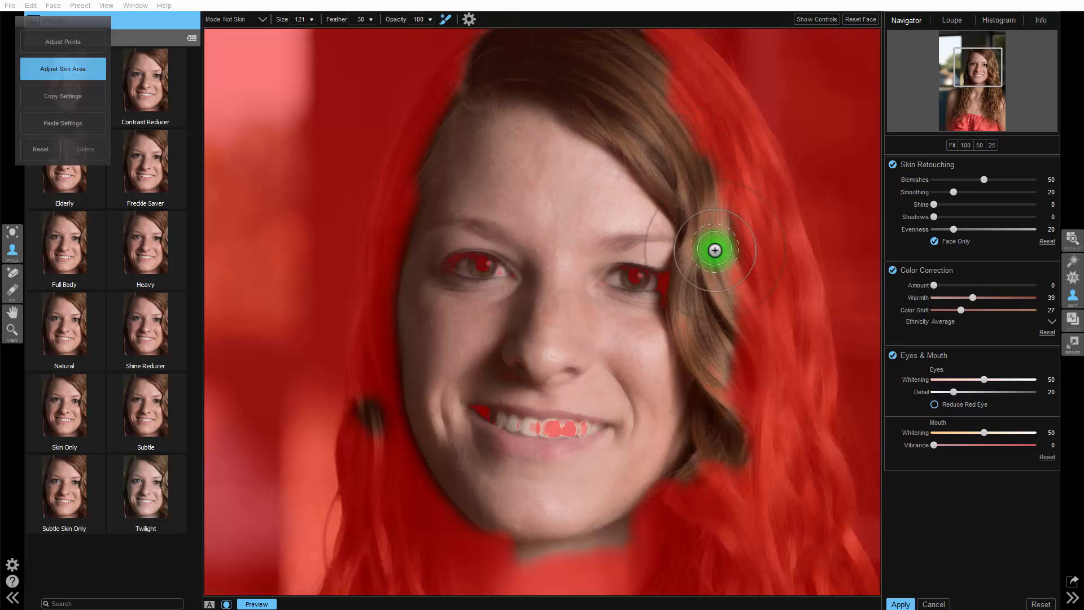
pyautogui.moveTo(712, 325)
pyautogui.mouseDown()
pyautogui.moveTo(708, 247)
pyautogui.moveTo(730, 300)
pyautogui.mouseUp()
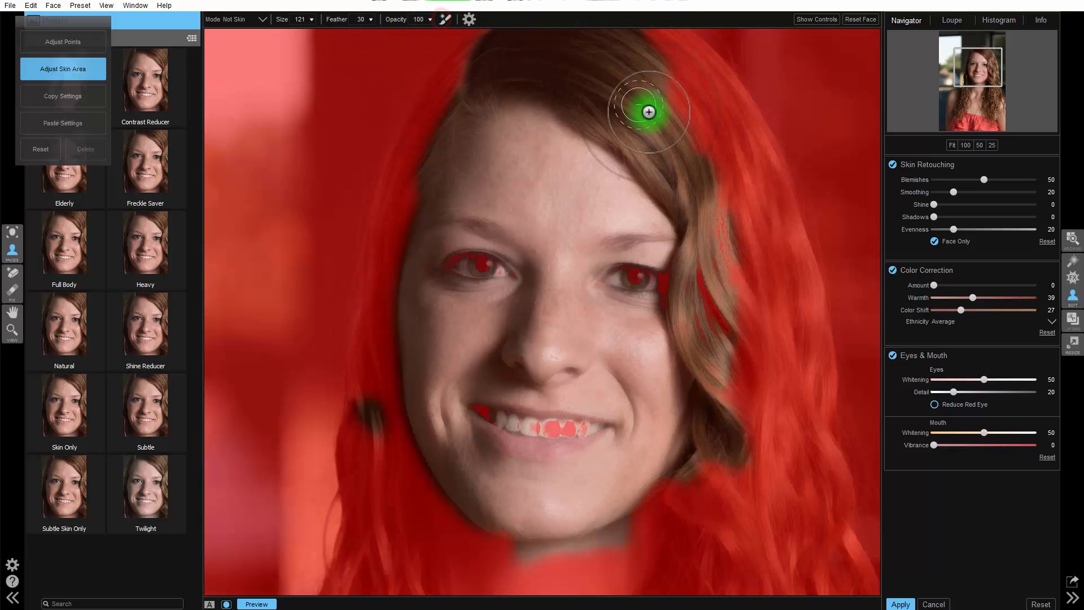
pyautogui.moveTo(727, 170)
pyautogui.mouseDown()
pyautogui.moveTo(646, 89)
pyautogui.moveTo(594, 64)
pyautogui.moveTo(470, 41)
pyautogui.moveTo(569, 8)
pyautogui.moveTo(627, 21)
pyautogui.moveTo(688, 84)
pyautogui.moveTo(560, 32)
pyautogui.moveTo(486, 26)
pyautogui.moveTo(470, 42)
pyautogui.moveTo(493, 76)
pyautogui.moveTo(626, 134)
pyautogui.moveTo(743, 277)
pyautogui.moveTo(667, 132)
pyautogui.moveTo(711, 233)
pyautogui.moveTo(696, 282)
pyautogui.moveTo(731, 379)
pyautogui.moveTo(721, 310)
pyautogui.moveTo(696, 298)
pyautogui.moveTo(691, 318)
pyautogui.moveTo(737, 395)
pyautogui.moveTo(723, 391)
pyautogui.moveTo(721, 403)
pyautogui.moveTo(736, 472)
pyautogui.moveTo(743, 450)
pyautogui.moveTo(695, 500)
pyautogui.moveTo(730, 414)
pyautogui.mouseUp()
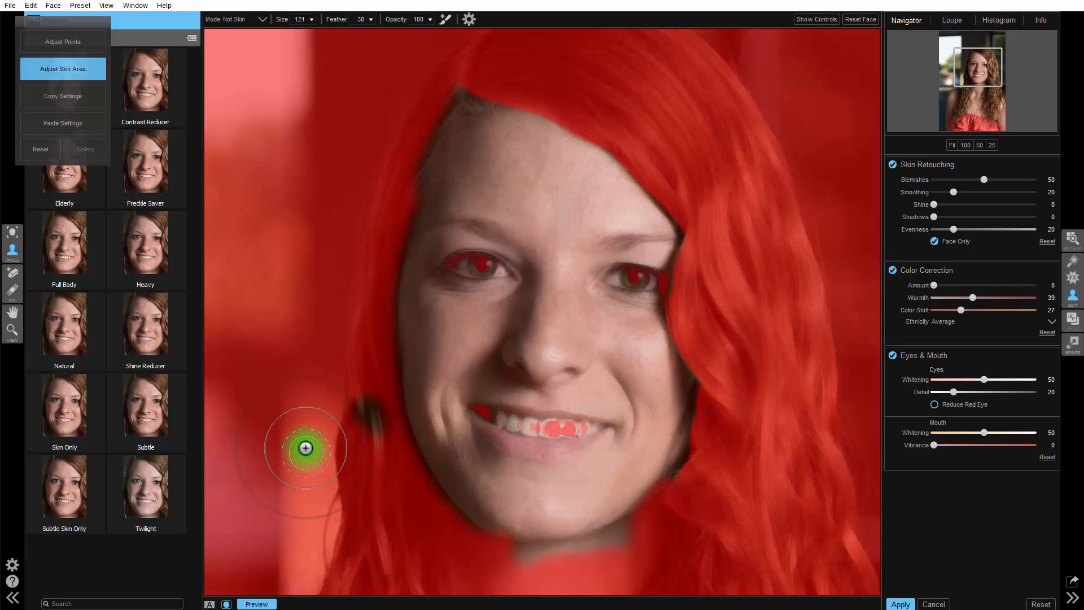
pyautogui.moveTo(306, 448)
pyautogui.mouseDown()
pyautogui.moveTo(368, 390)
pyautogui.moveTo(379, 454)
pyautogui.moveTo(342, 526)
pyautogui.moveTo(347, 453)
pyautogui.mouseUp()
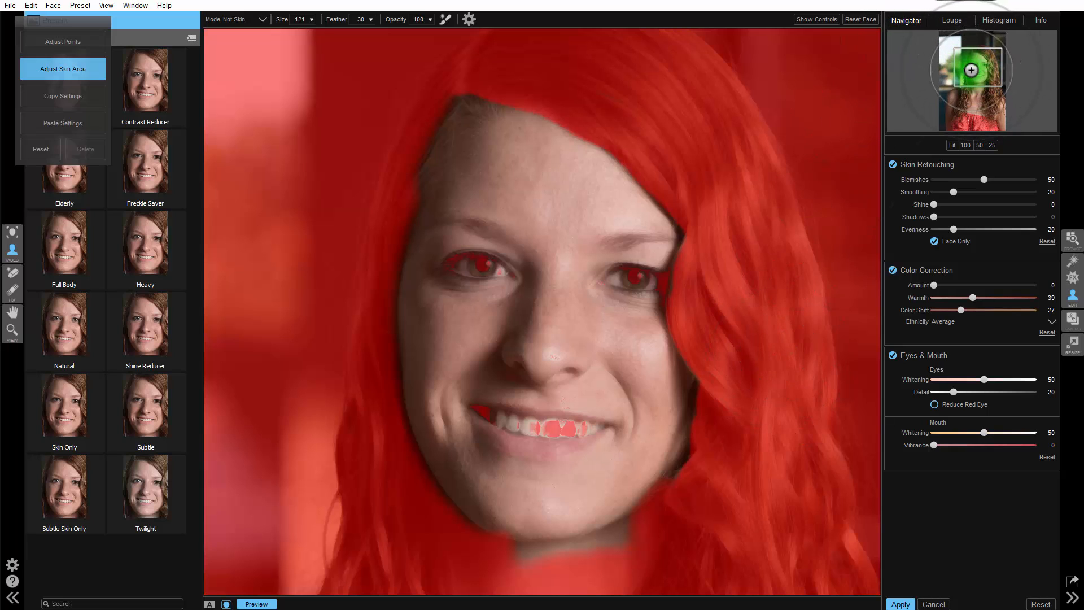
# Paint the neck and upper chest into the skin area in Add to Skin mode
pyautogui.moveTo(972, 70); pyautogui.dragTo(970, 83)
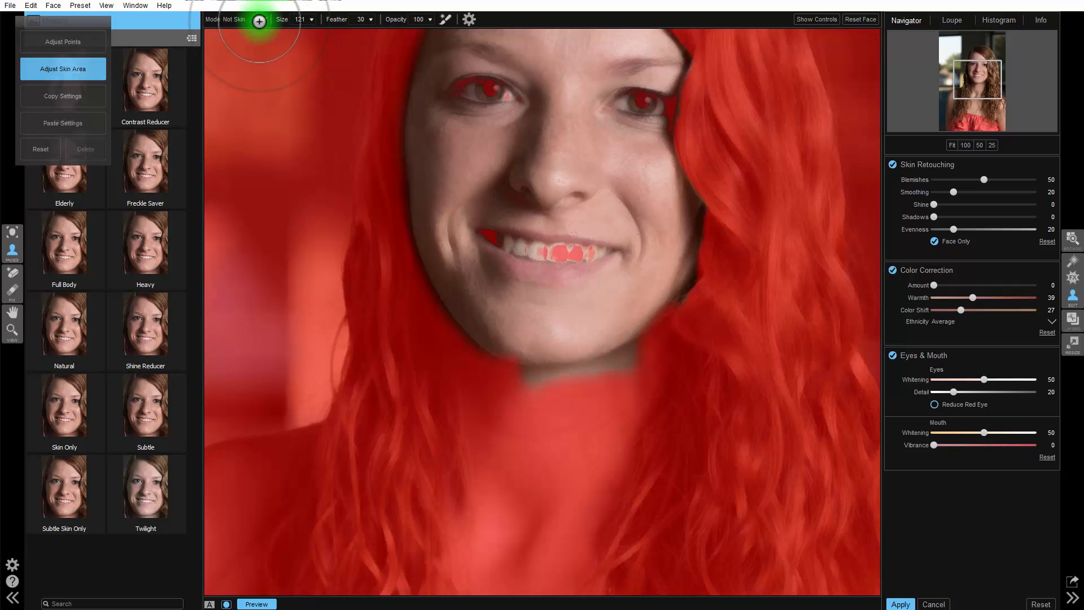
pyautogui.click(244, 42)
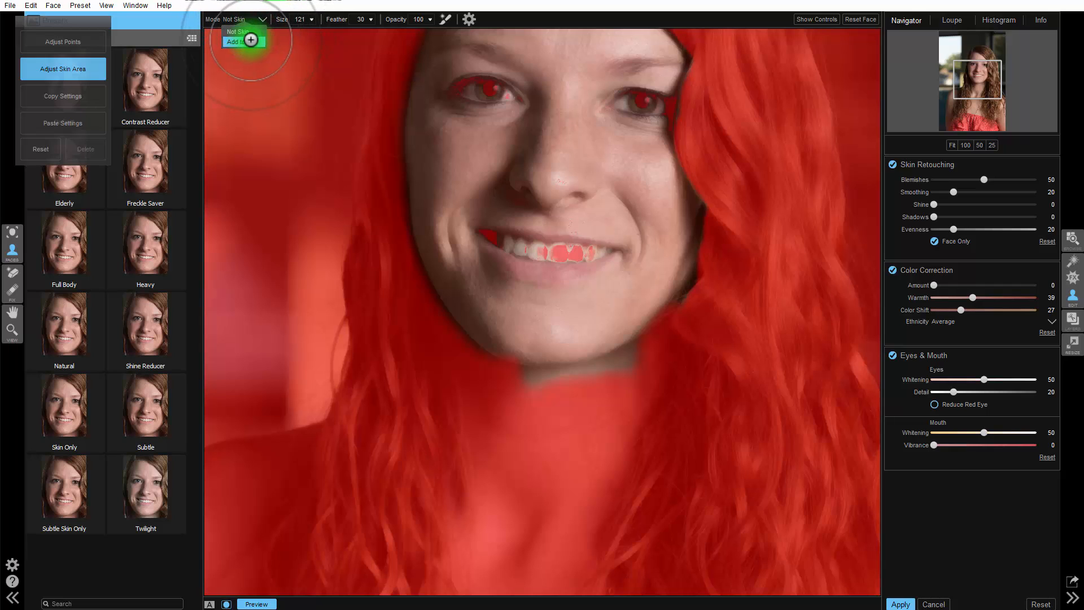
pyautogui.moveTo(481, 340); pyautogui.dragTo(508, 463)
pyautogui.moveTo(508, 501)
pyautogui.mouseDown()
pyautogui.moveTo(527, 461)
pyautogui.moveTo(530, 371)
pyautogui.moveTo(518, 335)
pyautogui.moveTo(549, 456)
pyautogui.moveTo(577, 375)
pyautogui.moveTo(646, 299)
pyautogui.moveTo(630, 366)
pyautogui.moveTo(541, 571)
pyautogui.moveTo(533, 474)
pyautogui.moveTo(495, 550)
pyautogui.moveTo(503, 581)
pyautogui.moveTo(528, 568)
pyautogui.moveTo(512, 548)
pyautogui.moveTo(507, 492)
pyautogui.moveTo(512, 452)
pyautogui.moveTo(540, 401)
pyautogui.moveTo(608, 406)
pyautogui.mouseUp()
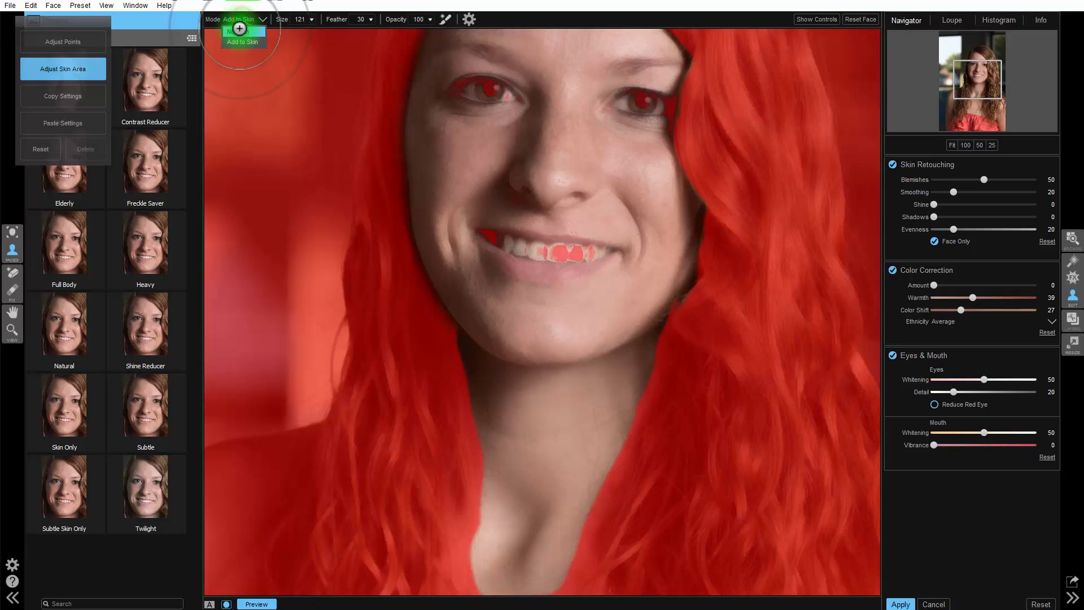
# Return the brush to Not Skin at size 70, apply the Natural preset to the face and hide the mask overlay
pyautogui.click(240, 31)
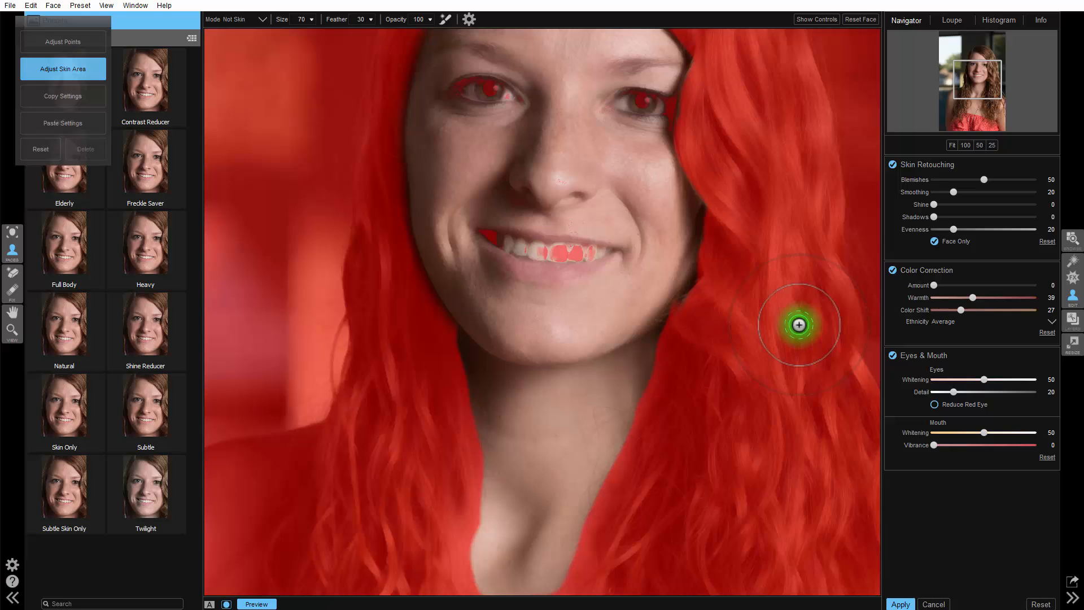
pyautogui.click(977, 73)
pyautogui.moveTo(976, 74); pyautogui.dragTo(977, 66)
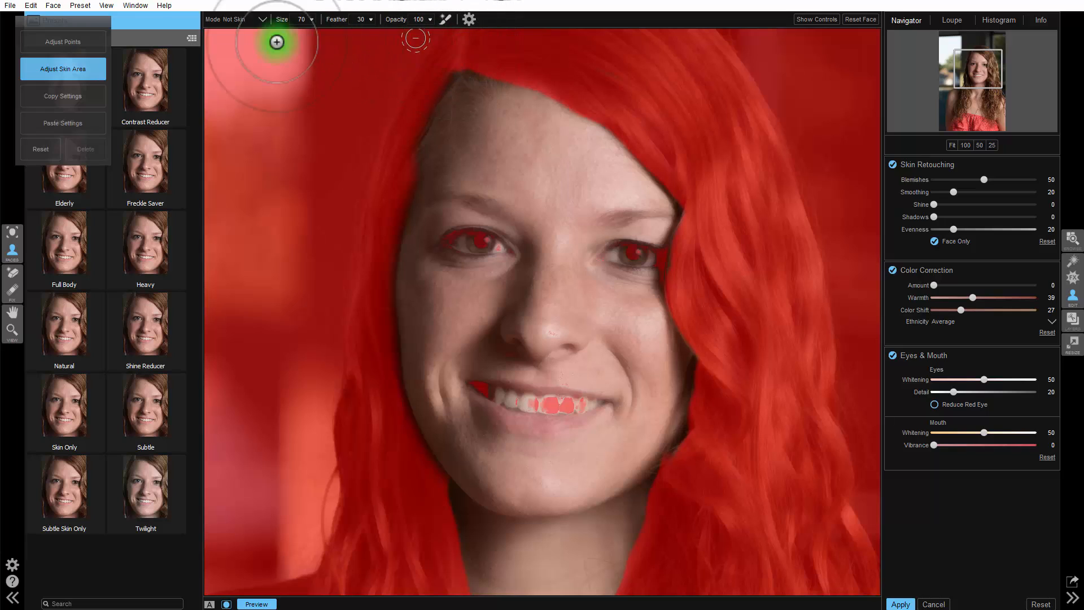
pyautogui.click(64, 328)
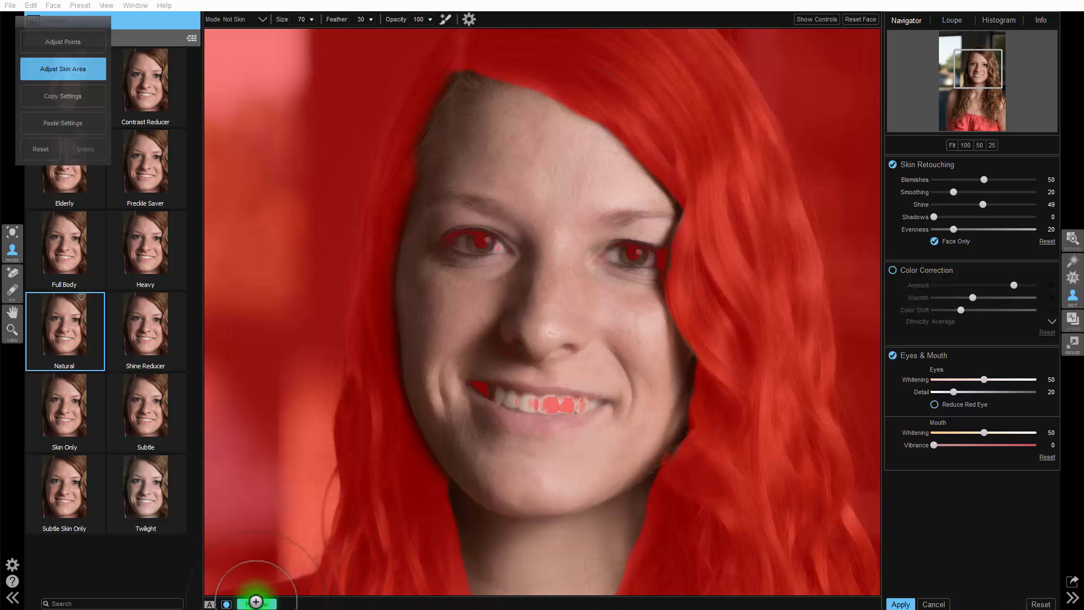
pyautogui.click(226, 605)
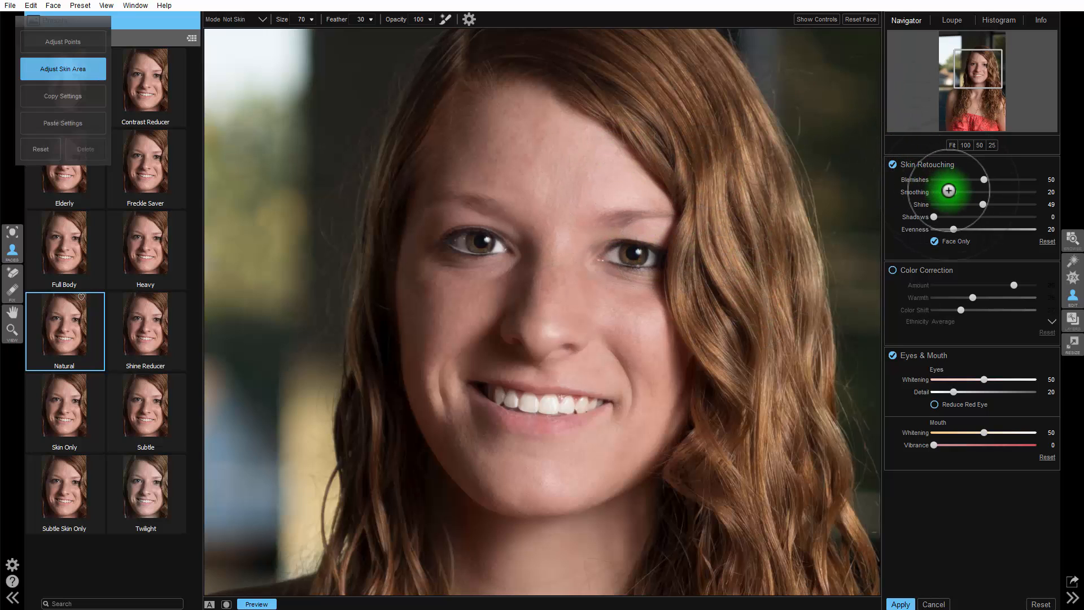
# Set the skin retouching to Blemishes 71, Smoothing 12 and Shine 46
pyautogui.click(986, 179)
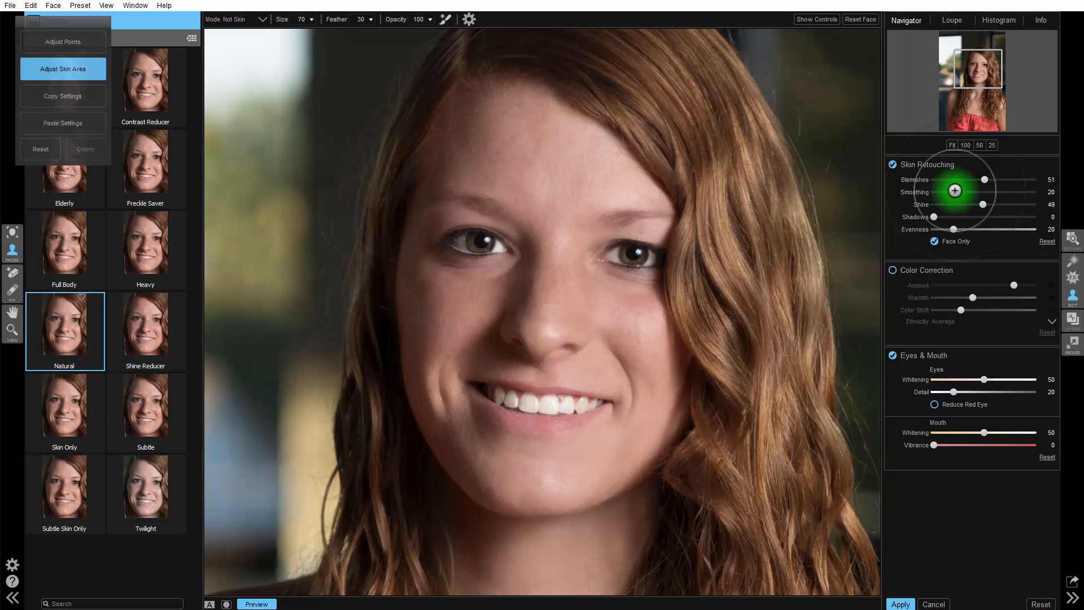
pyautogui.moveTo(958, 193); pyautogui.dragTo(1036, 185)
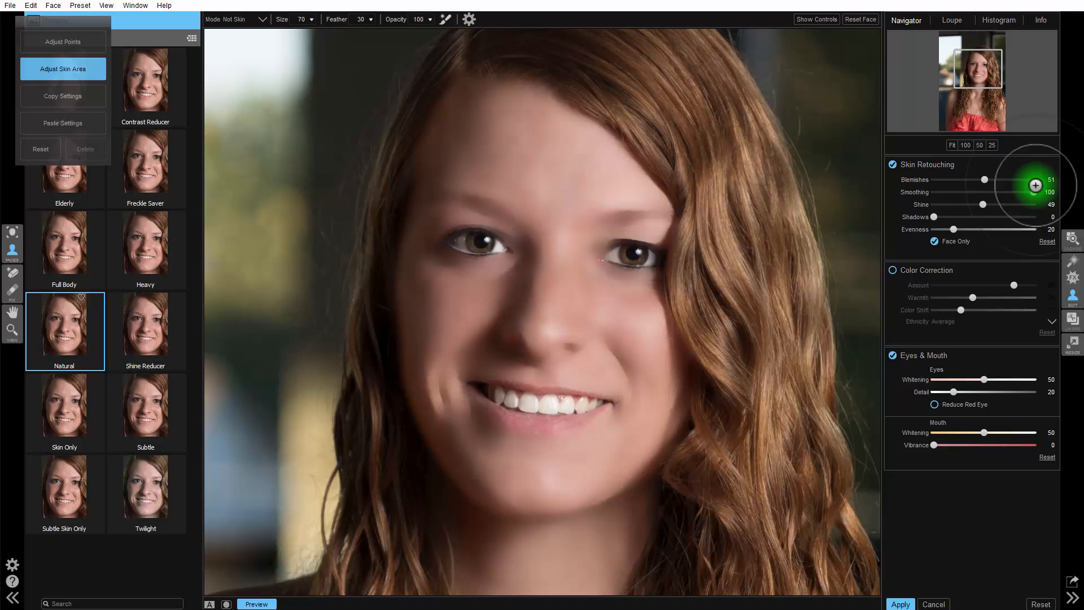
pyautogui.moveTo(1036, 185); pyautogui.dragTo(953, 188)
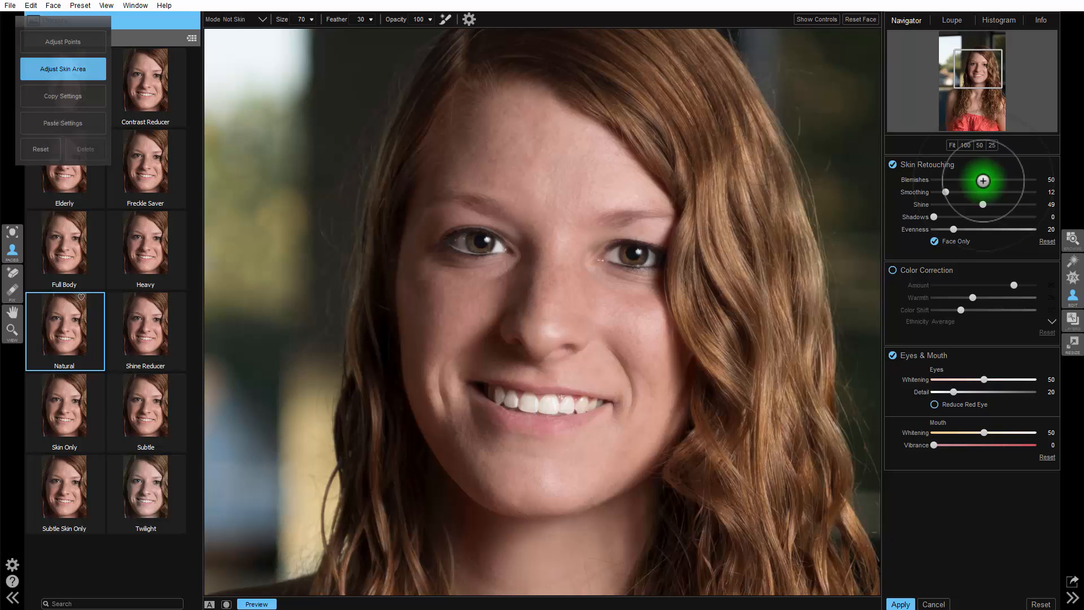
pyautogui.moveTo(984, 180)
pyautogui.mouseDown()
pyautogui.moveTo(925, 182)
pyautogui.moveTo(1058, 192)
pyautogui.moveTo(978, 199)
pyautogui.moveTo(1064, 200)
pyautogui.moveTo(937, 177)
pyautogui.moveTo(1024, 181)
pyautogui.moveTo(1003, 182)
pyautogui.mouseUp()
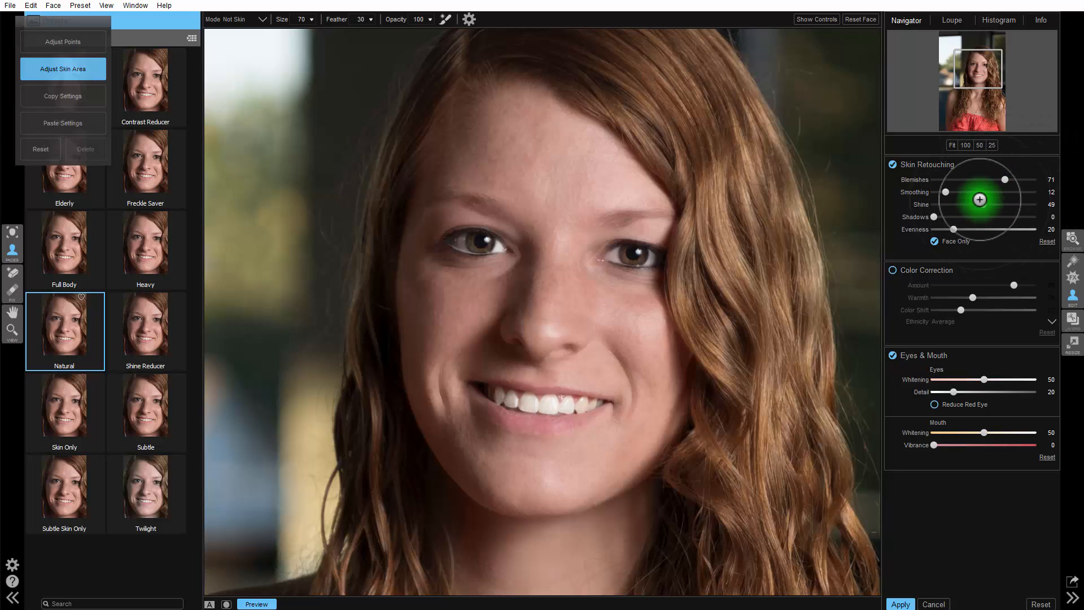
pyautogui.moveTo(982, 206)
pyautogui.mouseDown()
pyautogui.moveTo(892, 191)
pyautogui.moveTo(1082, 201)
pyautogui.moveTo(952, 235)
pyautogui.moveTo(1065, 215)
pyautogui.moveTo(983, 218)
pyautogui.mouseUp()
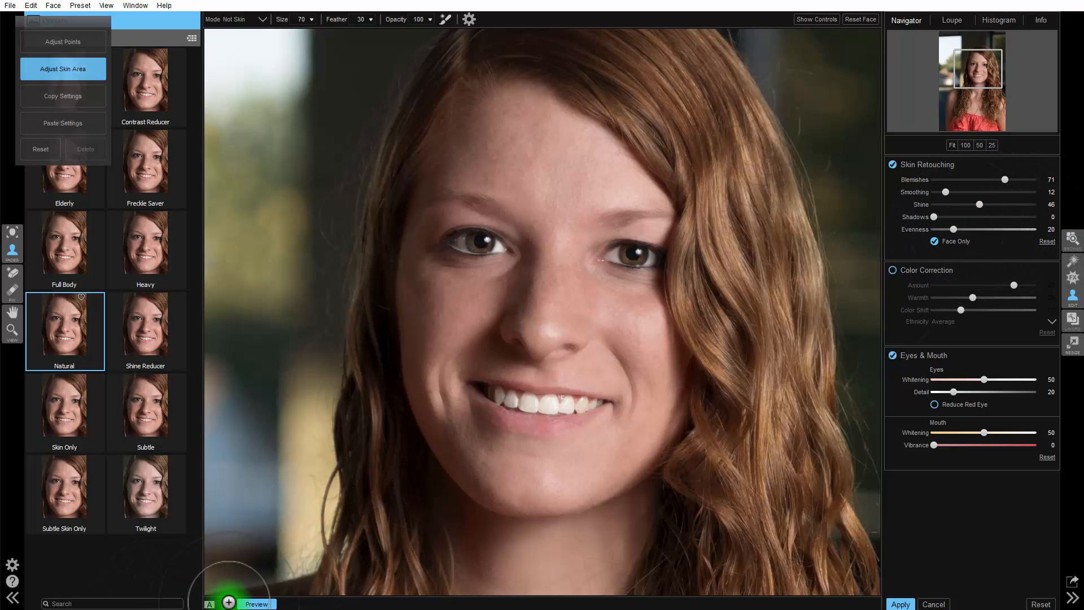
# Show the mask overlay, try painting the nose tip as Not Skin, and paint it back with Add to Skin
pyautogui.click(227, 604)
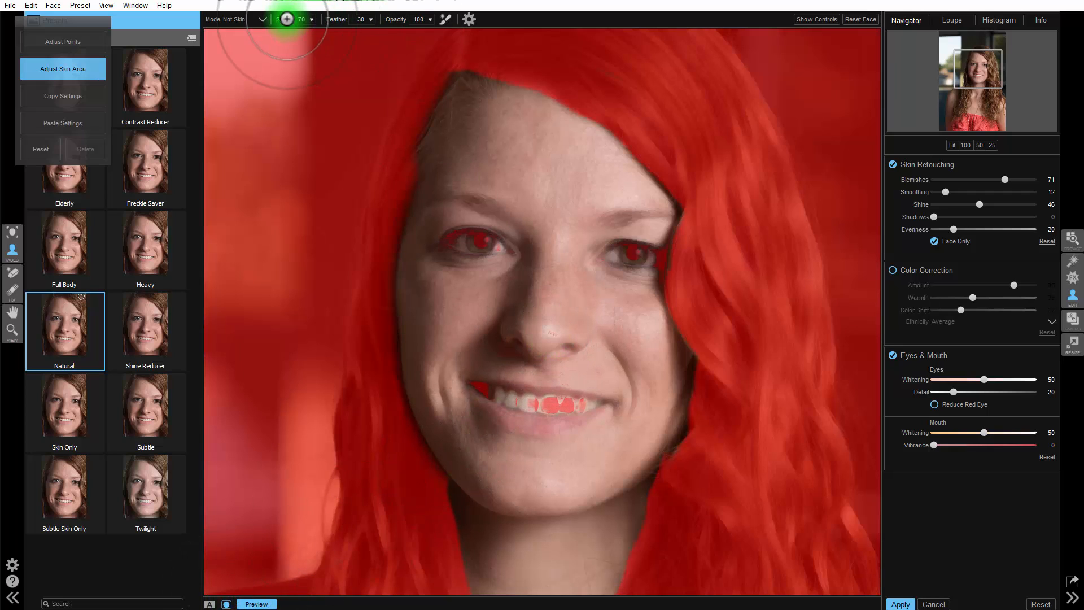
pyautogui.click(264, 20)
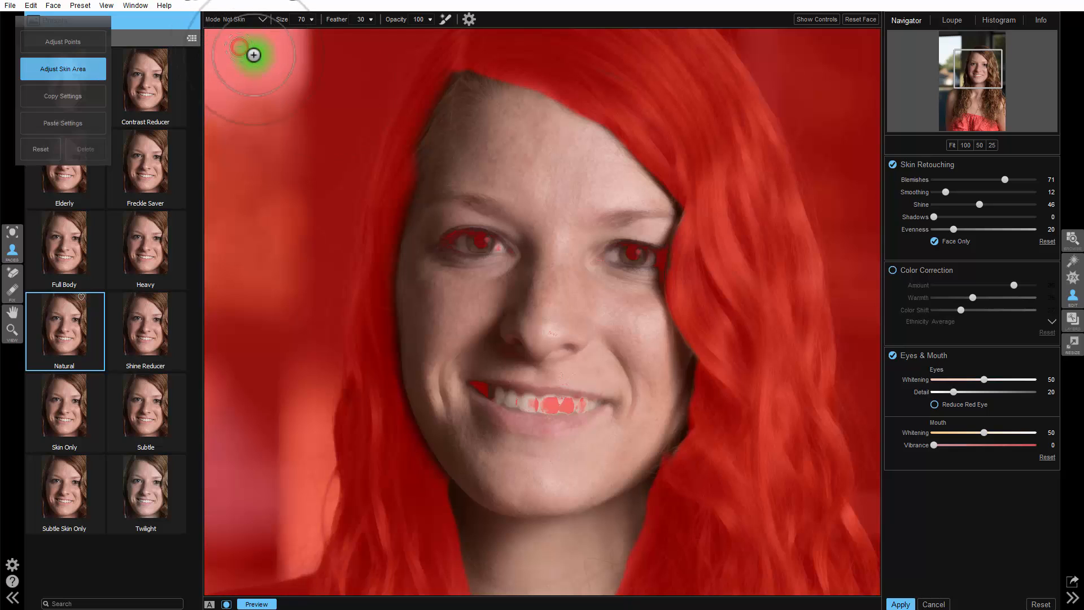
pyautogui.click(548, 332)
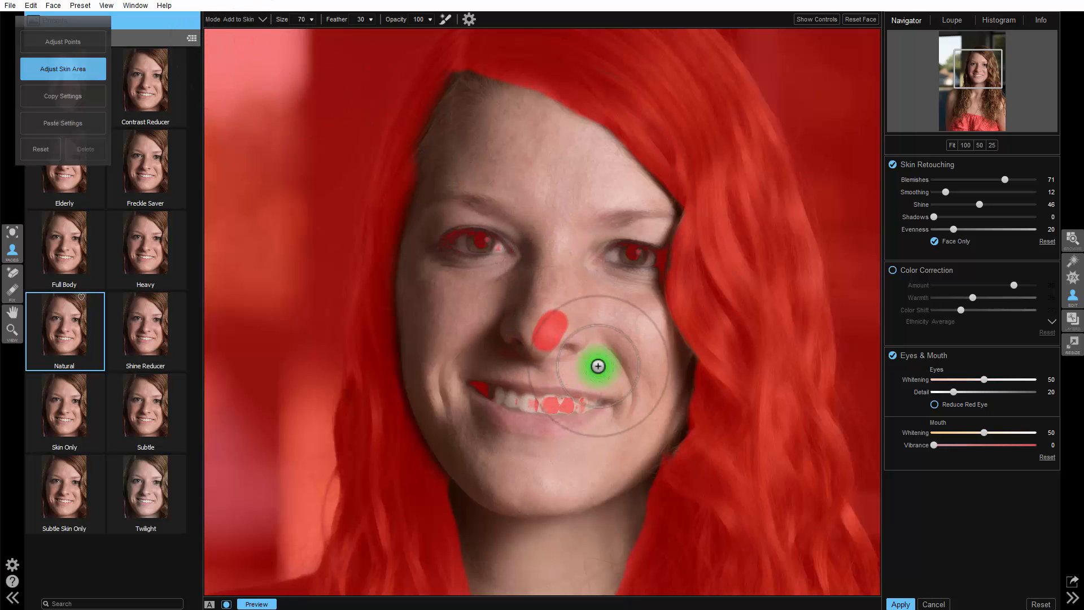
pyautogui.moveTo(552, 308); pyautogui.dragTo(537, 346)
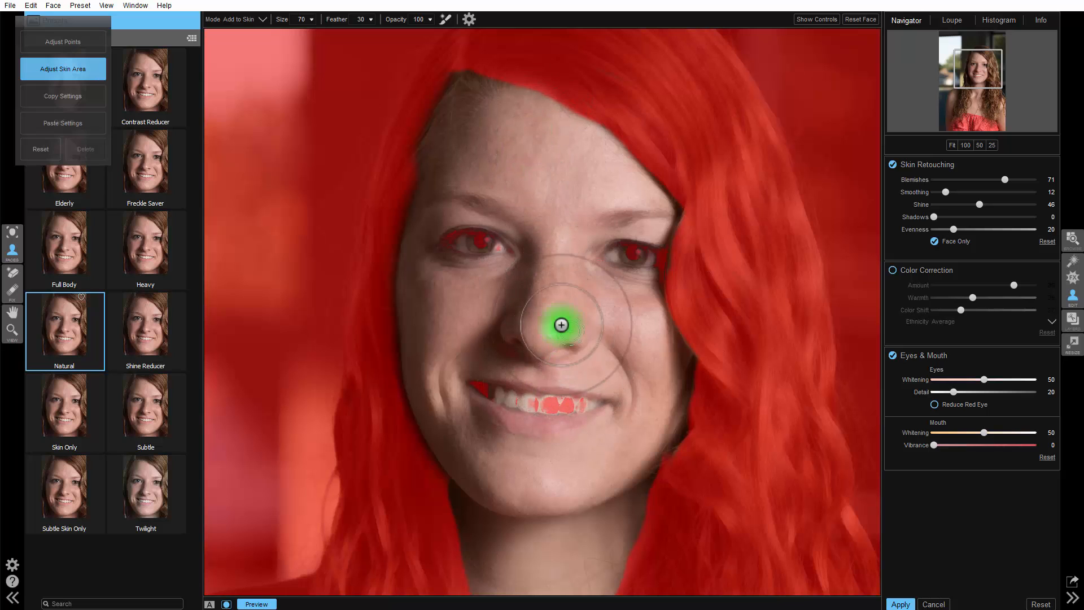
pyautogui.click(257, 19)
pyautogui.click(244, 32)
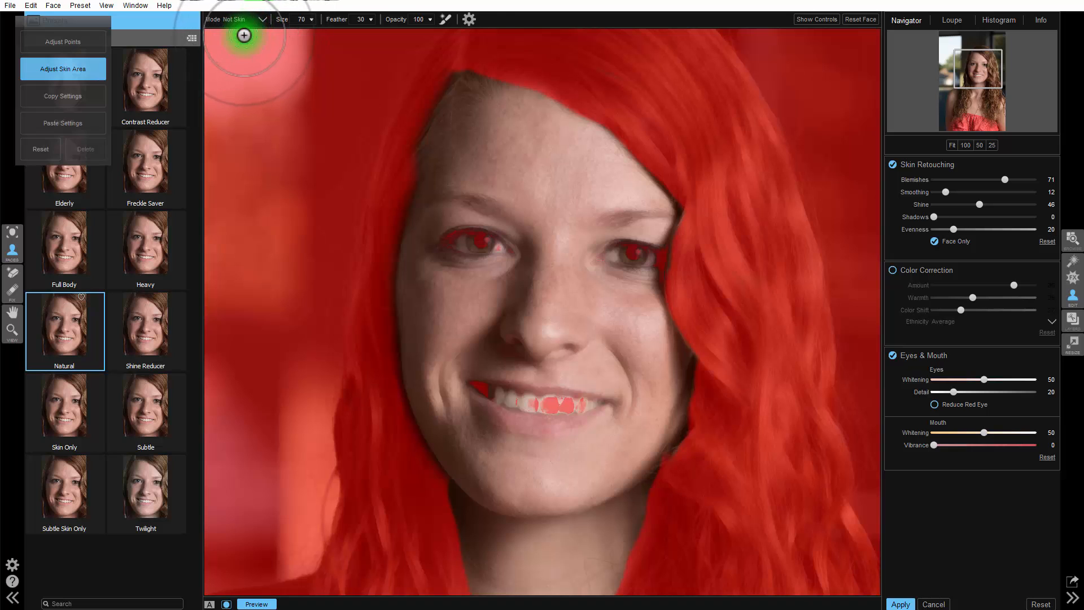
# Mask both nostrils as Not Skin with the Perfect Brush, trim the excess with Add to Skin, and hide the mask overlay
pyautogui.click(446, 19)
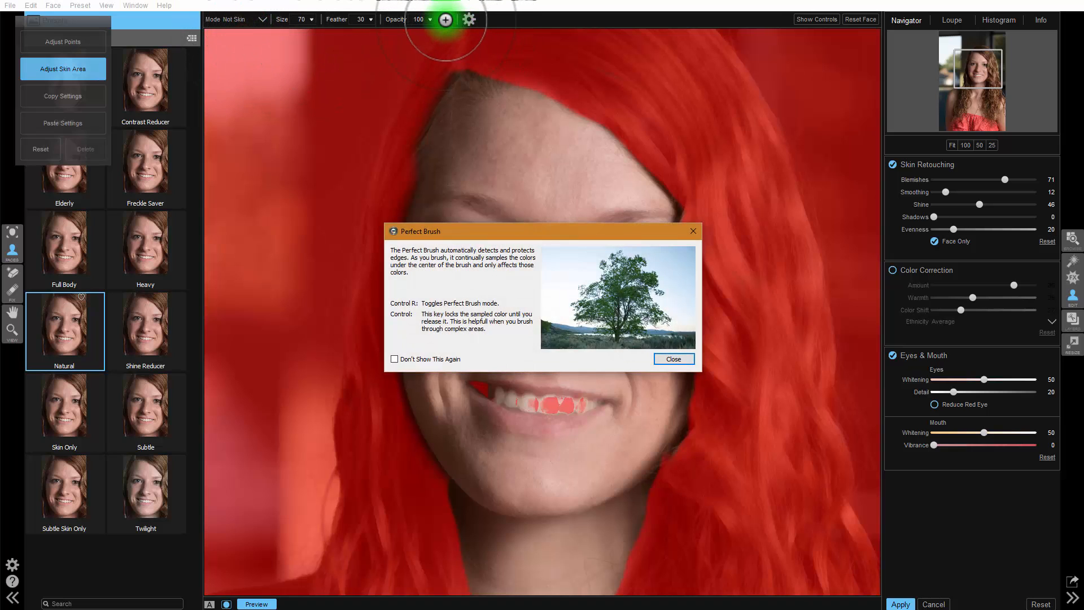
pyautogui.click(680, 360)
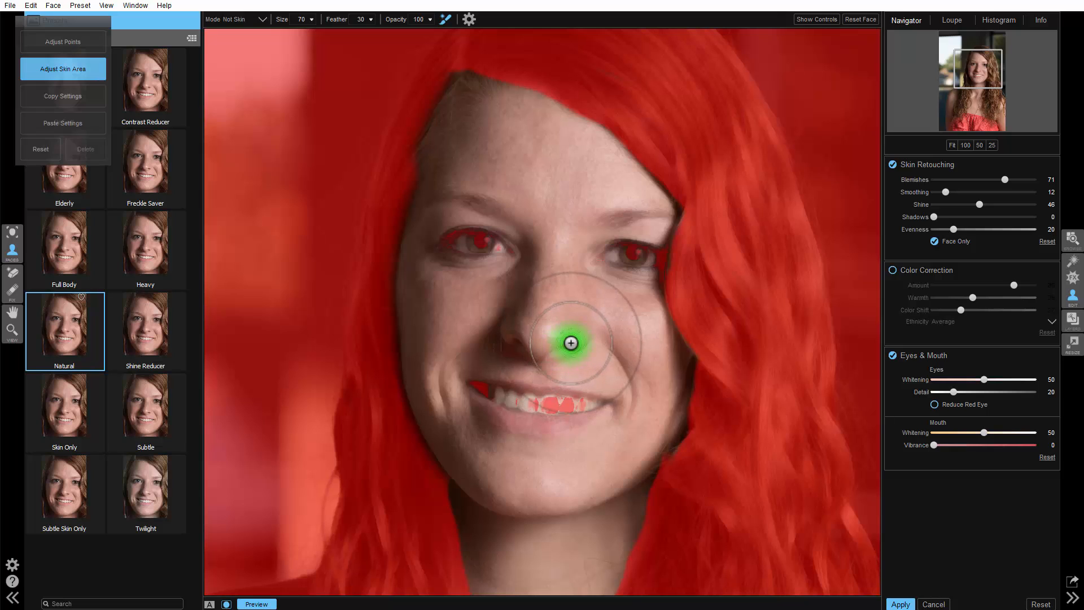
pyautogui.click(571, 343)
pyautogui.click(515, 345)
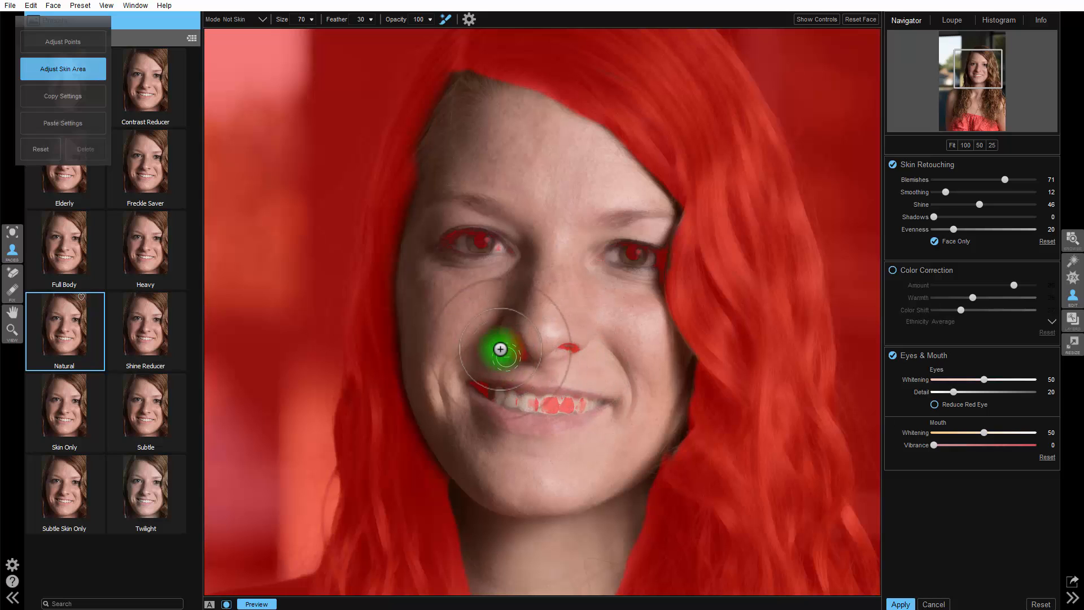
pyautogui.click(245, 20)
pyautogui.click(242, 41)
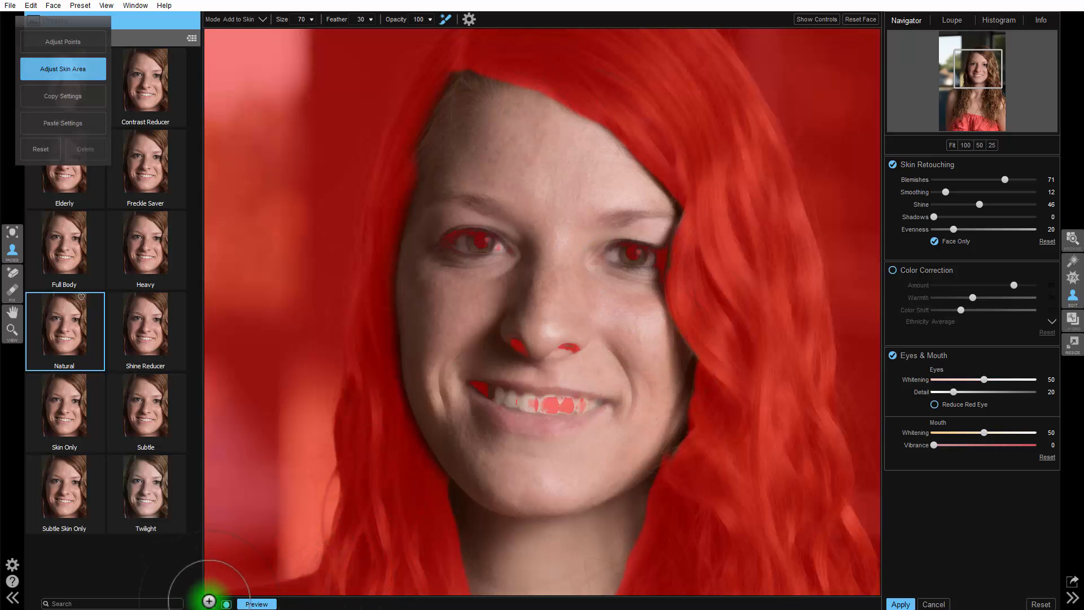
pyautogui.click(230, 603)
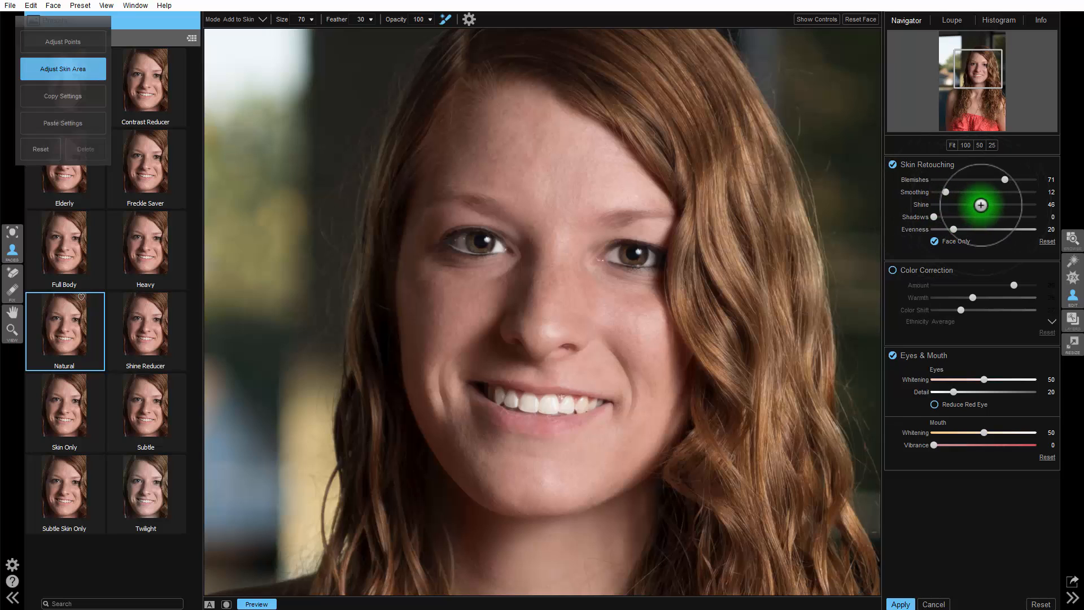
# Set the skin retouching to Shine 59, Shadows 25 and Evenness 36
pyautogui.moveTo(984, 204); pyautogui.dragTo(992, 204)
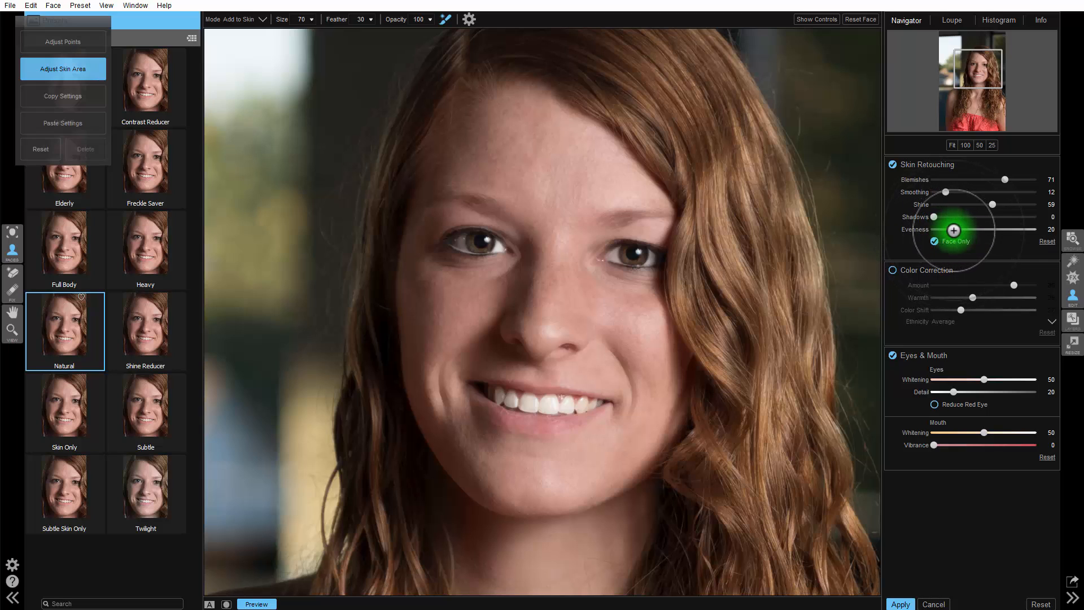
pyautogui.moveTo(952, 230)
pyautogui.mouseDown()
pyautogui.moveTo(920, 230)
pyautogui.moveTo(1063, 241)
pyautogui.mouseUp()
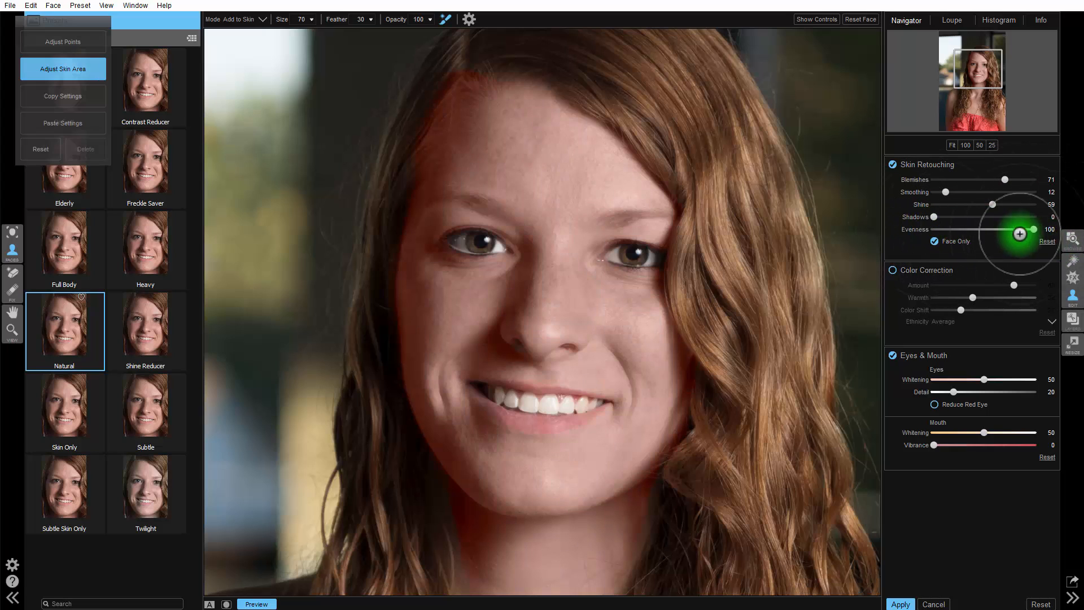
pyautogui.moveTo(1022, 228)
pyautogui.mouseDown()
pyautogui.moveTo(963, 229)
pyautogui.moveTo(1039, 232)
pyautogui.mouseUp()
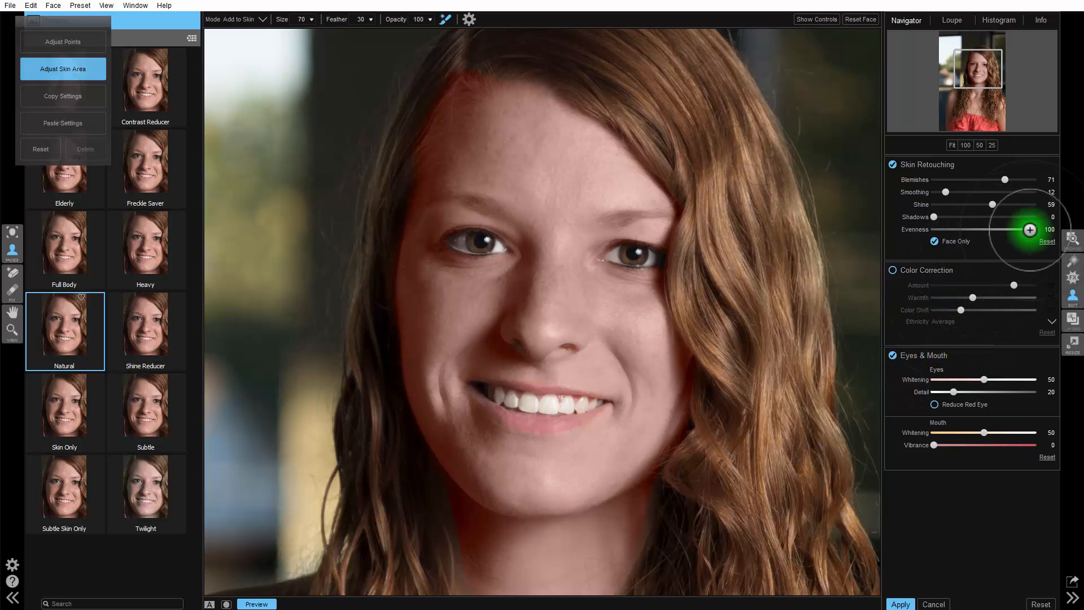
pyautogui.moveTo(1034, 231); pyautogui.dragTo(968, 230)
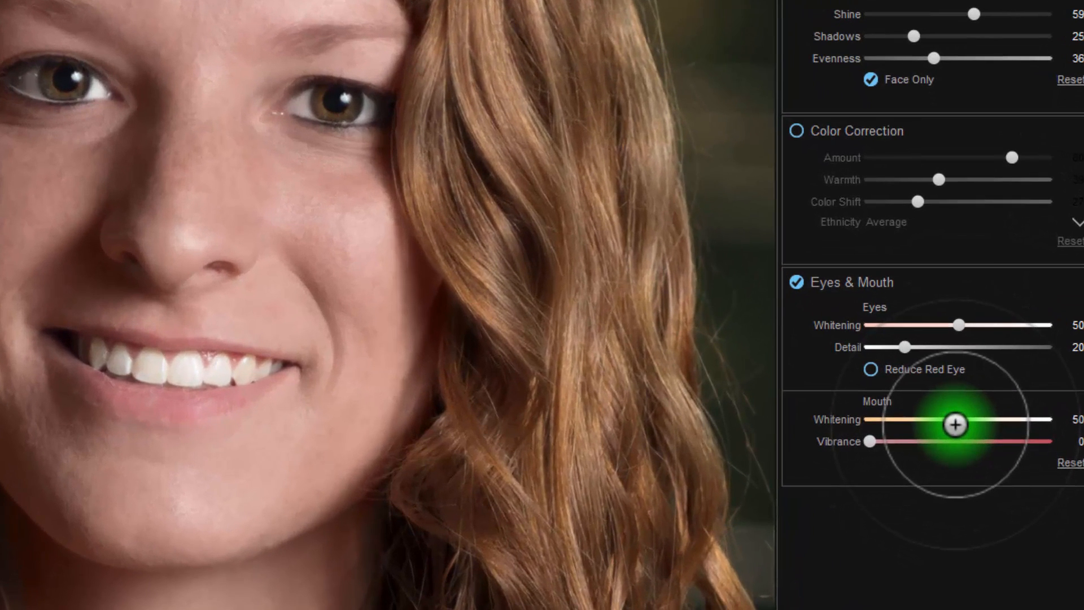
# Set the mouth Whitening to 31, the eye Detail to 47 and the eye Whitening to 41
pyautogui.moveTo(960, 416); pyautogui.dragTo(1059, 408)
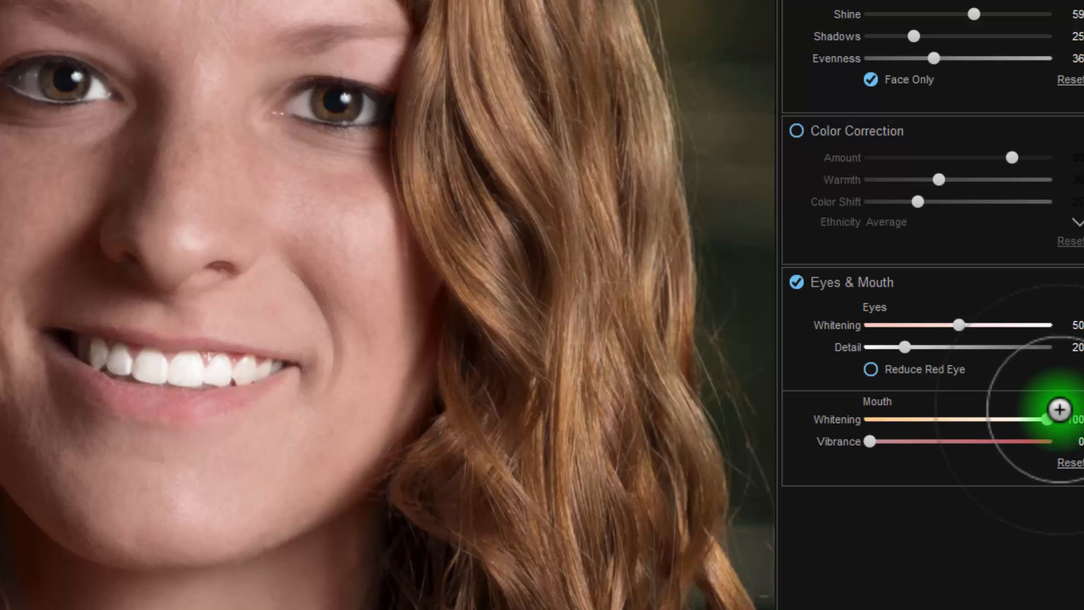
pyautogui.moveTo(1059, 409); pyautogui.dragTo(923, 416)
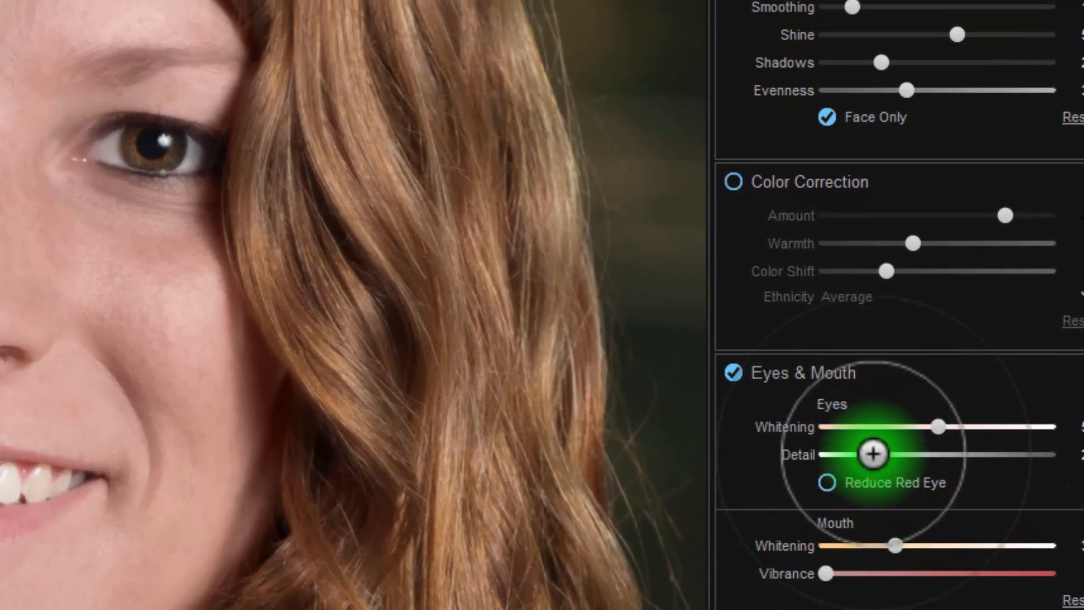
pyautogui.moveTo(872, 454); pyautogui.dragTo(930, 473)
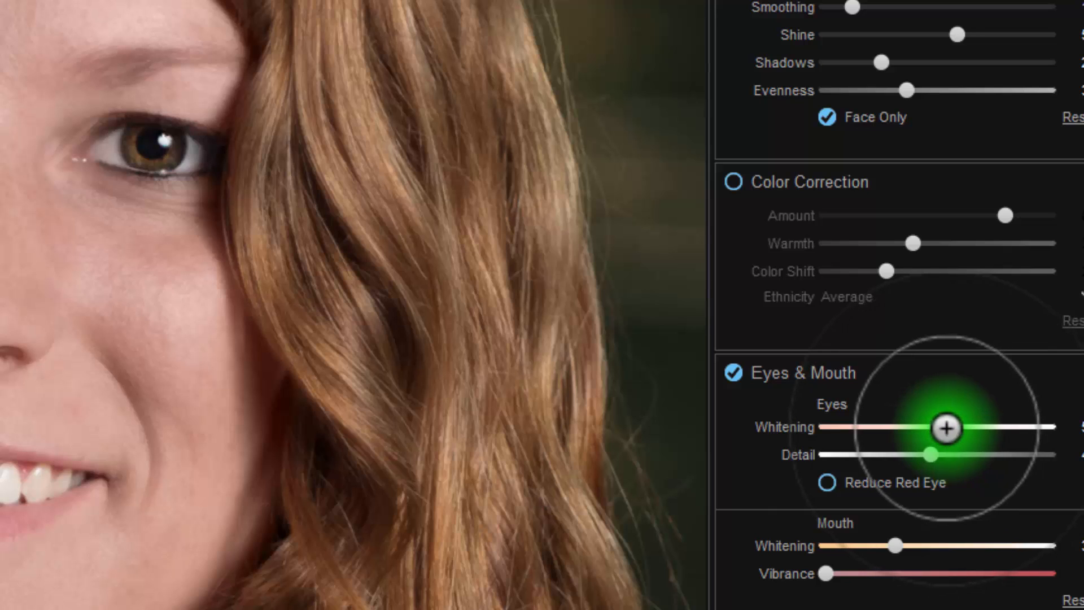
pyautogui.moveTo(946, 428); pyautogui.dragTo(966, 426)
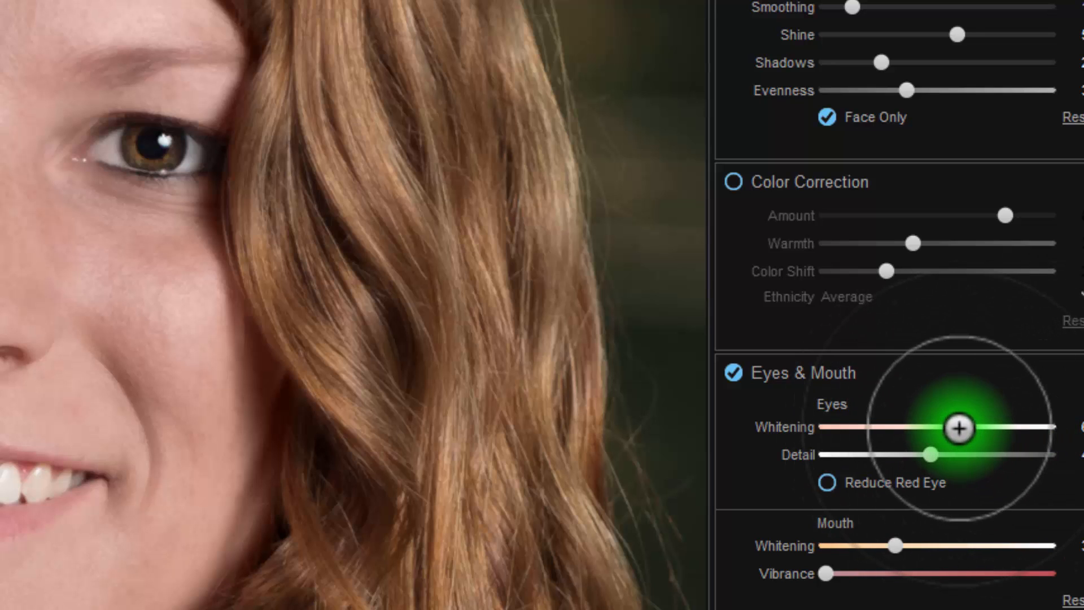
pyautogui.moveTo(959, 428); pyautogui.dragTo(918, 435)
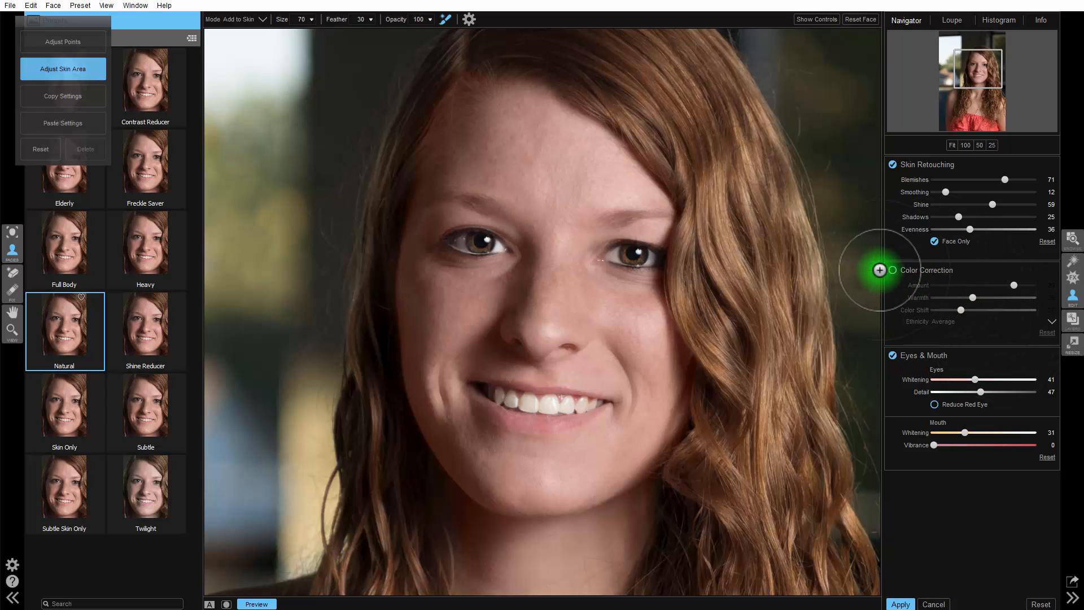
# Enable Color Correction with Warmth 27 and apply the portrait retouching
pyautogui.click(894, 270)
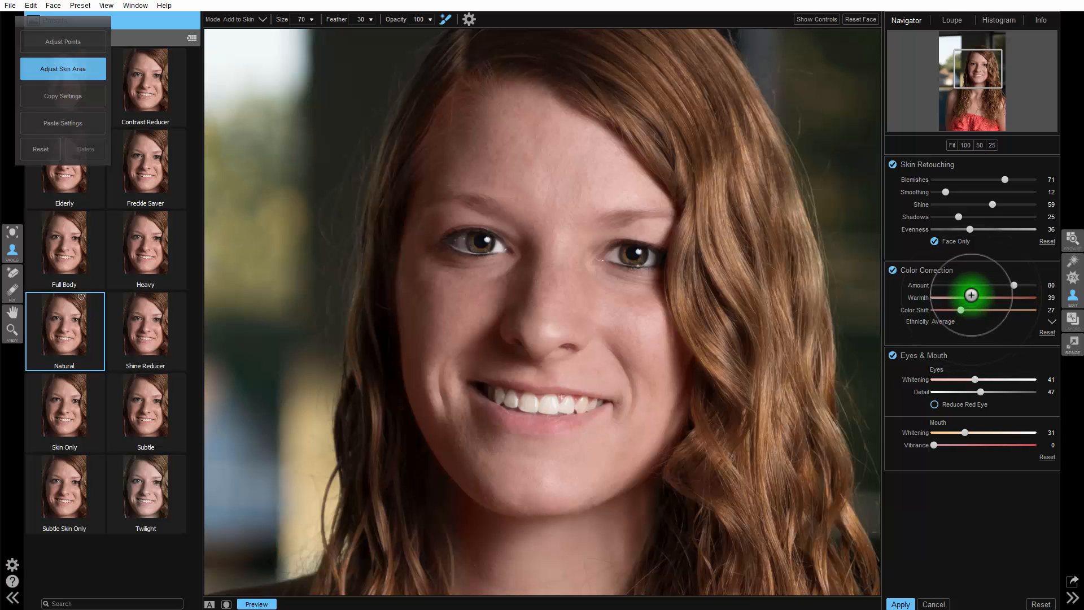
pyautogui.moveTo(973, 298)
pyautogui.mouseDown()
pyautogui.moveTo(1004, 298)
pyautogui.moveTo(925, 289)
pyautogui.moveTo(991, 289)
pyautogui.mouseUp()
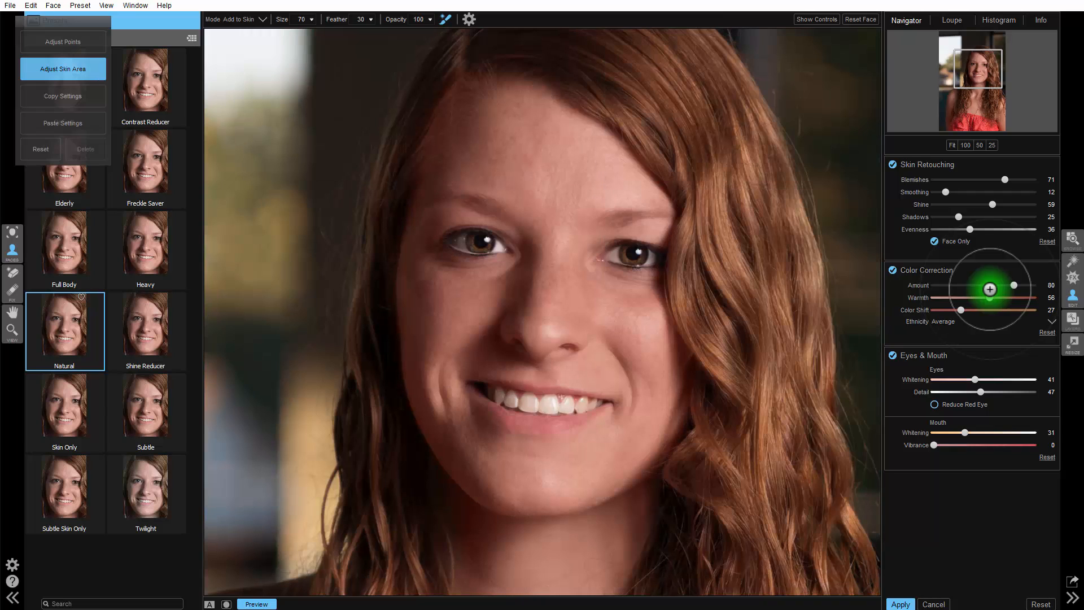
pyautogui.moveTo(990, 289); pyautogui.dragTo(960, 288)
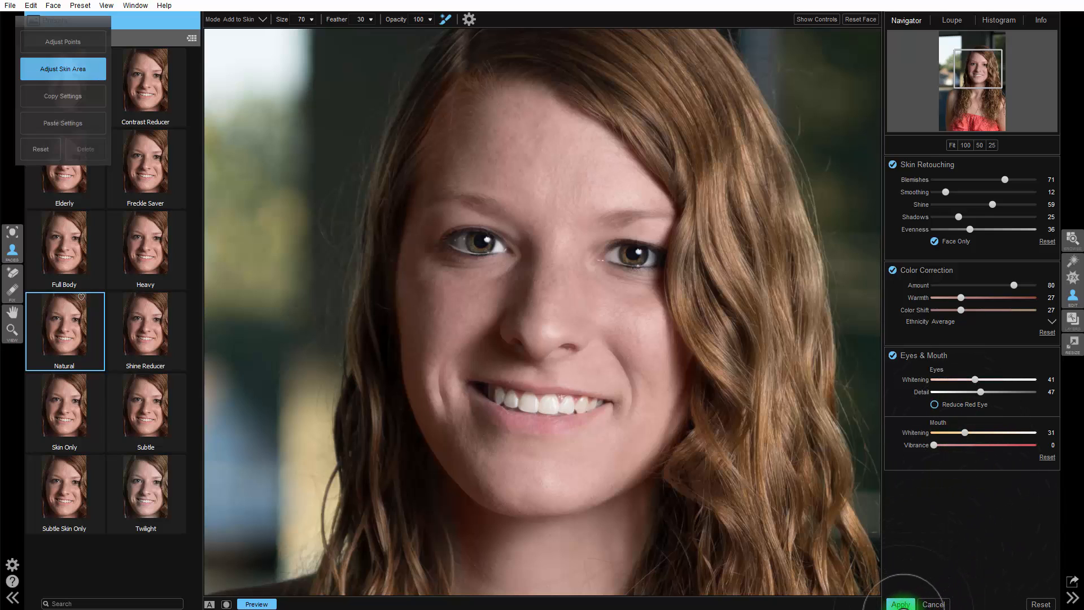
pyautogui.click(910, 602)
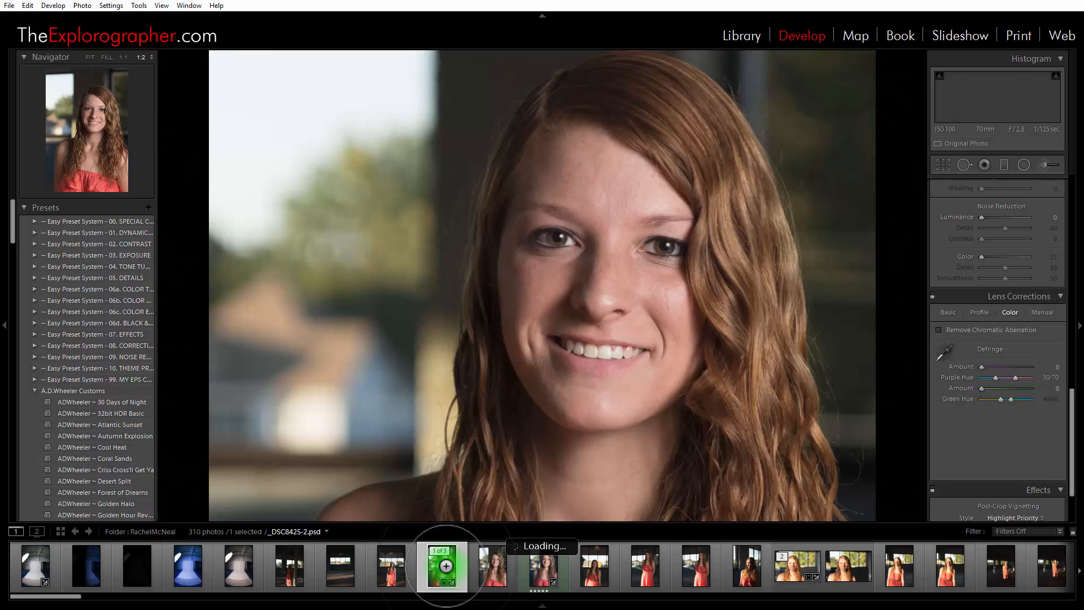
# Switch to Lightroom and compare the retouched _DSC8425-2.psd with the original _DSC8425.ARW, alternating between the two
pyautogui.press('Right')
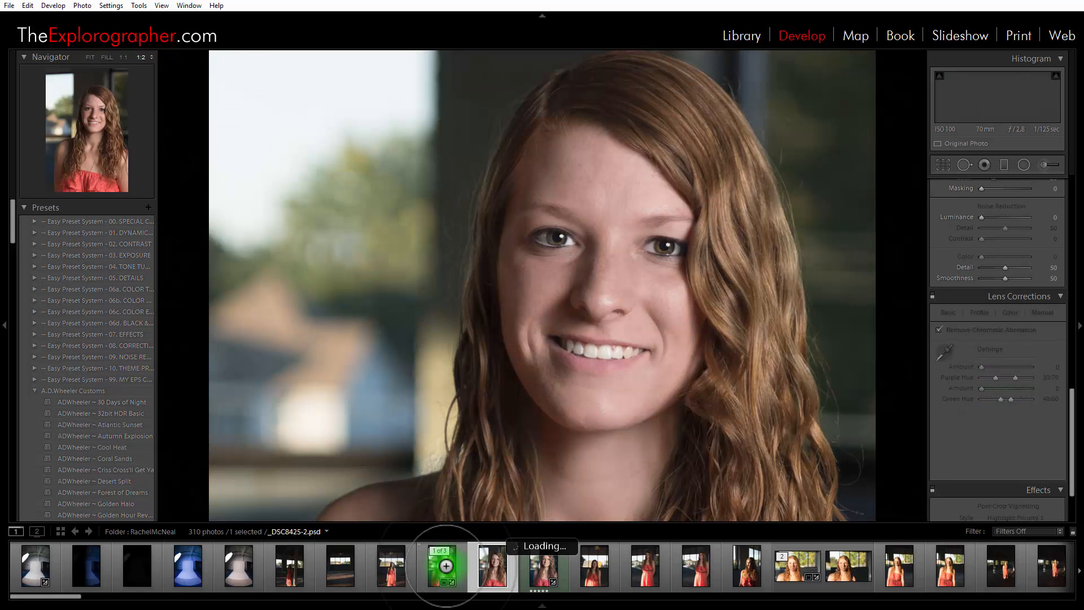
pyautogui.click(446, 565)
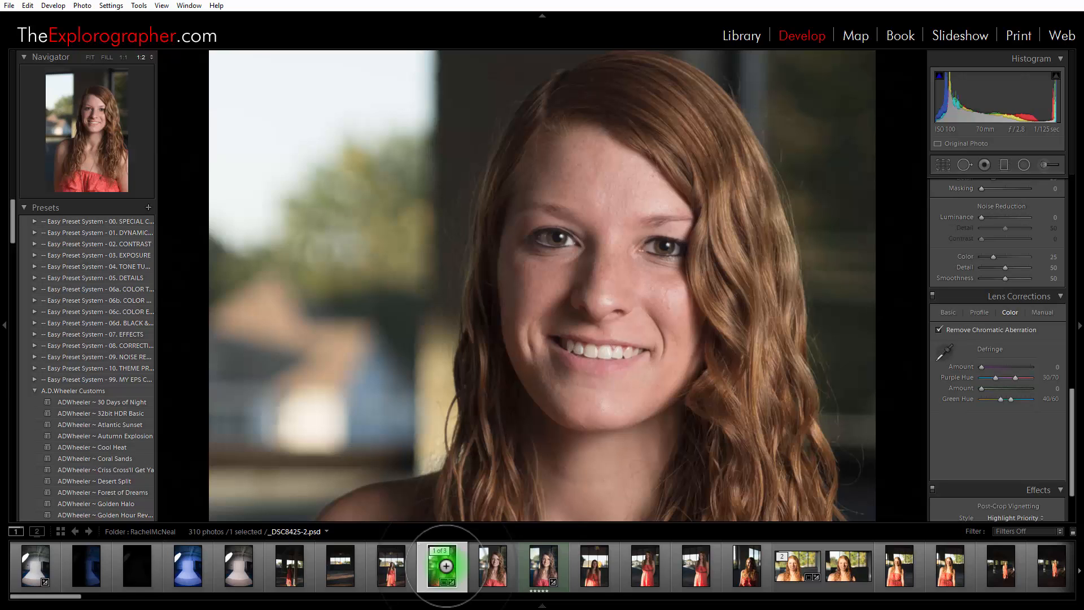
pyautogui.press('Right')
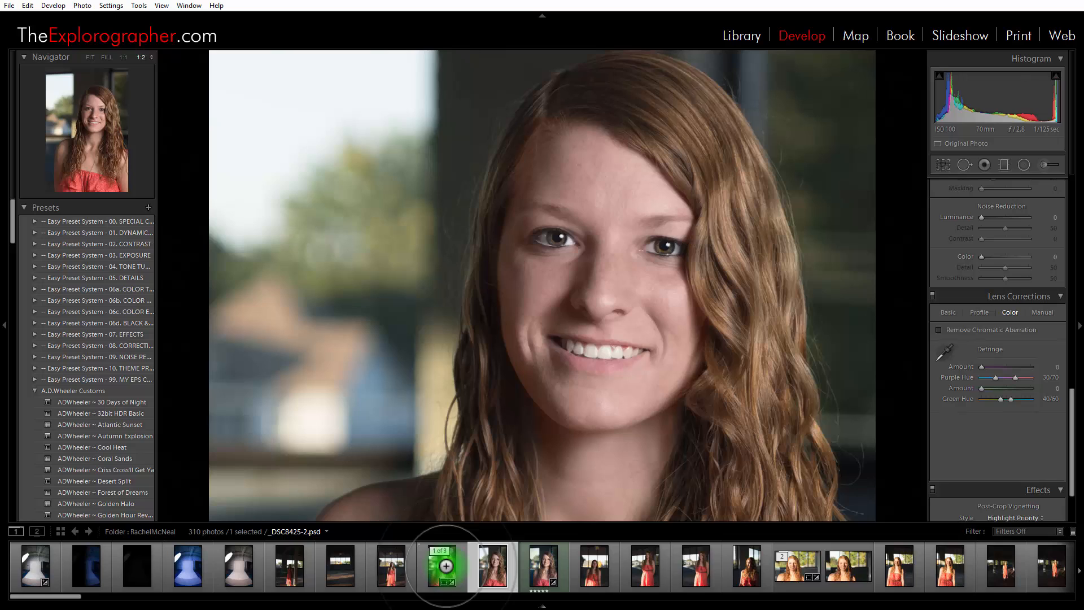
pyautogui.click(446, 566)
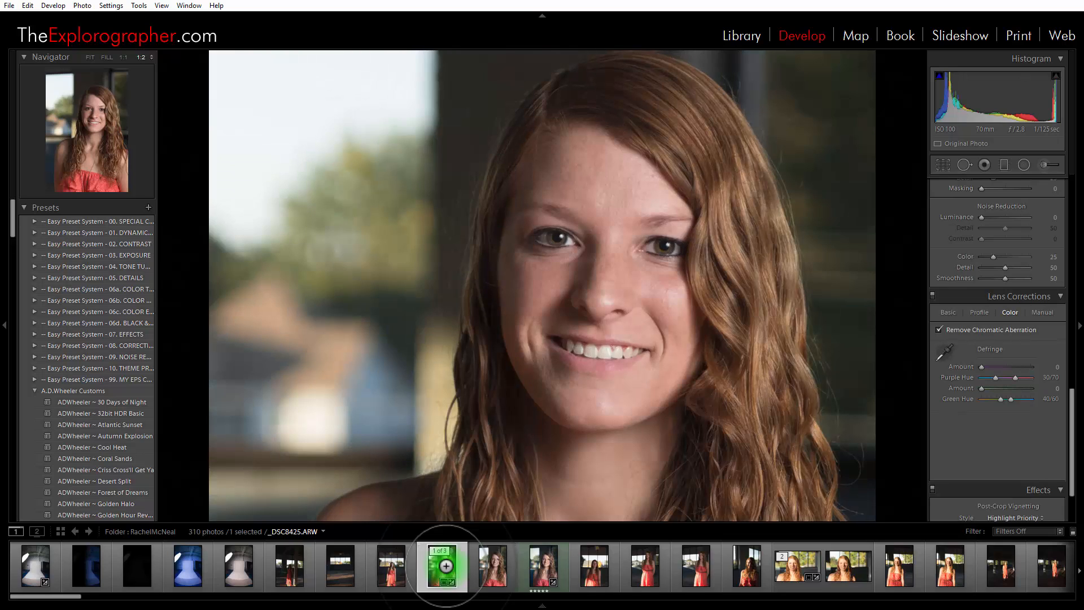
pyautogui.press('Right')
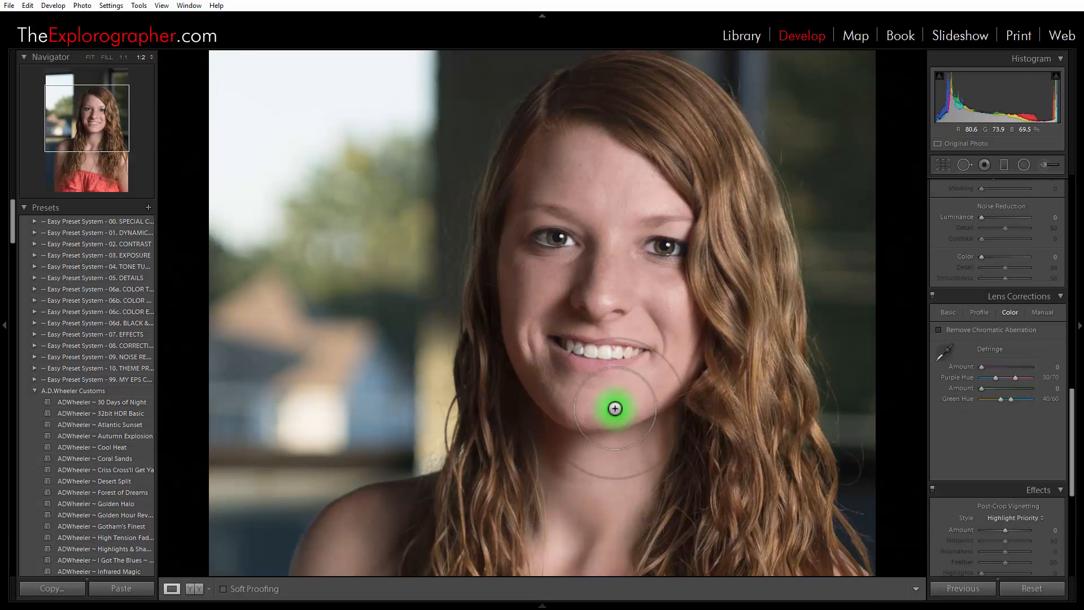
# Heal two small blemishes on the chin below the mouth corner and one above the upper lip with Spot Removal at 1:1
pyautogui.click(123, 57)
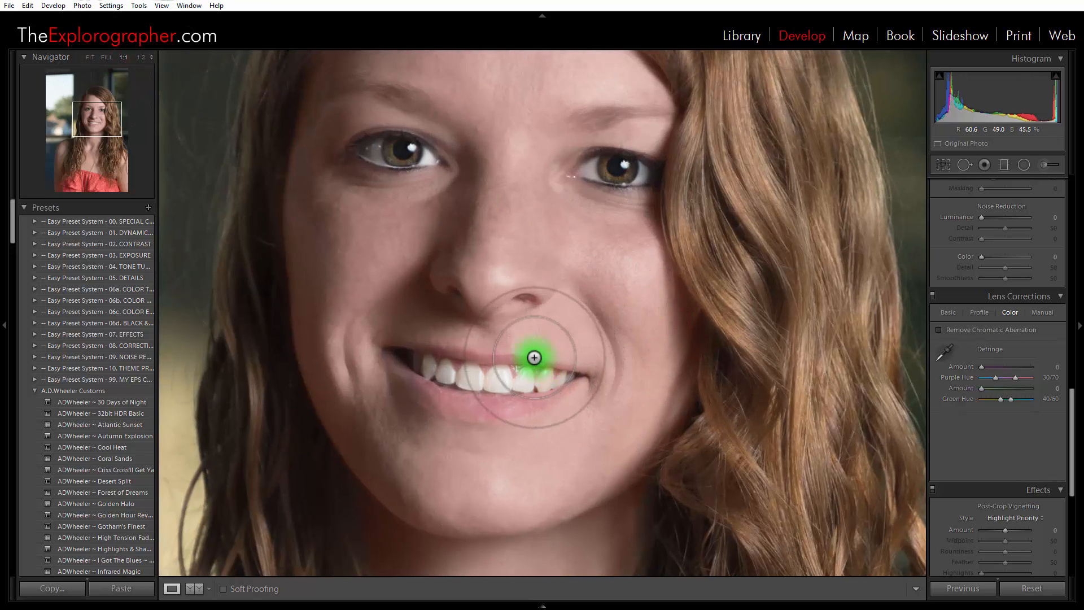
pyautogui.moveTo(535, 358); pyautogui.dragTo(648, 480)
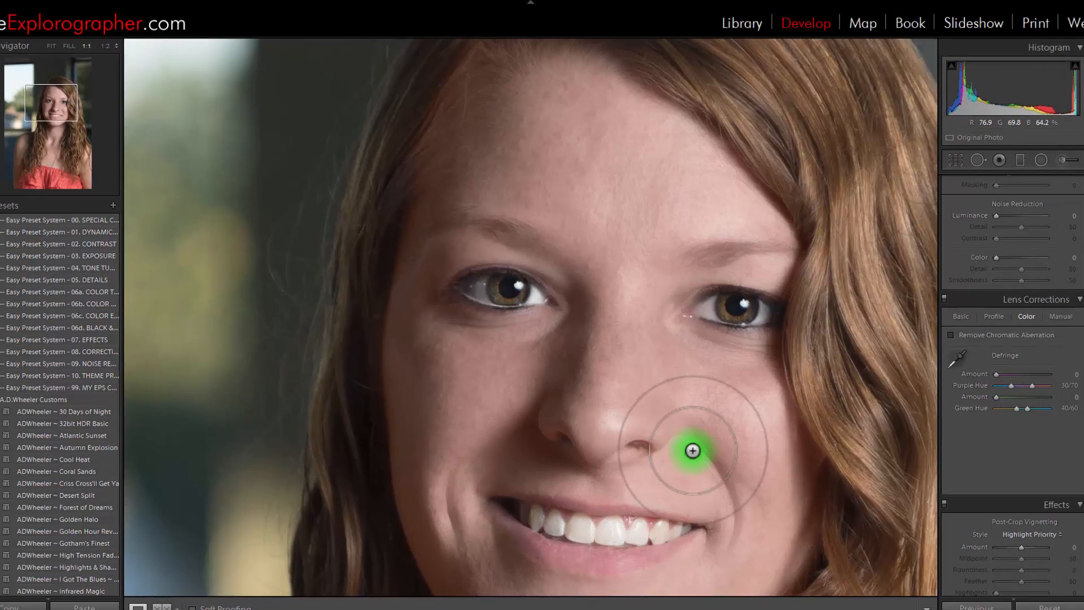
pyautogui.moveTo(696, 439); pyautogui.dragTo(693, 235)
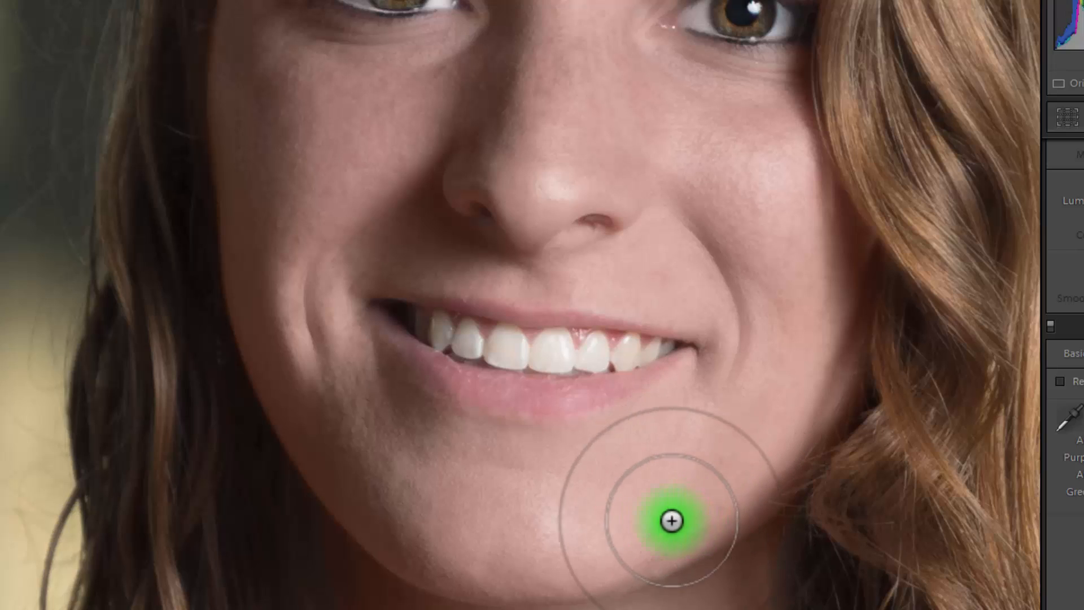
pyautogui.moveTo(672, 521); pyautogui.dragTo(628, 515)
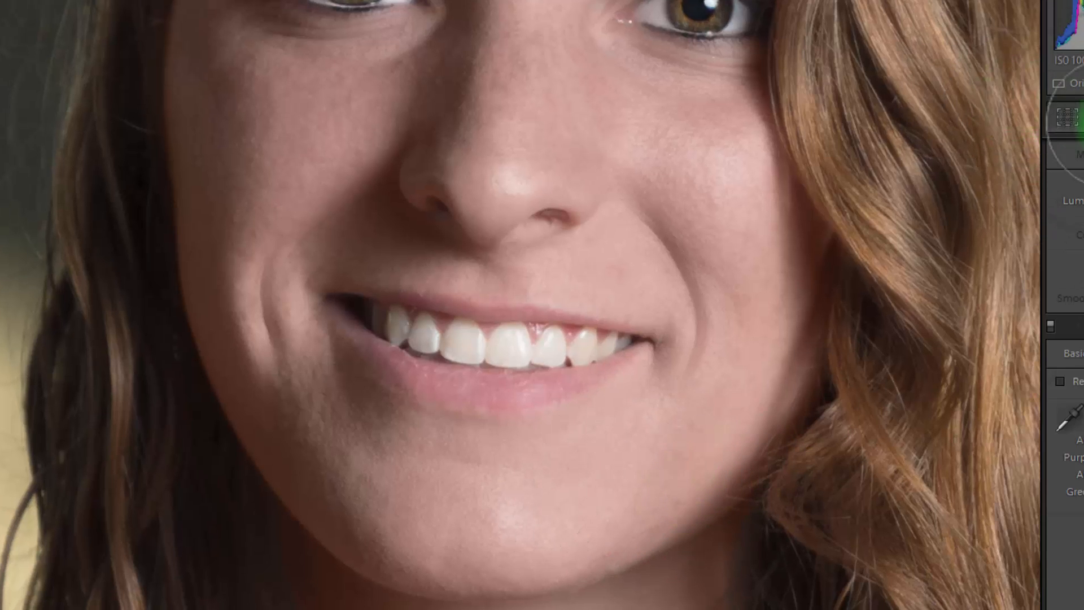
pyautogui.click(1080, 119)
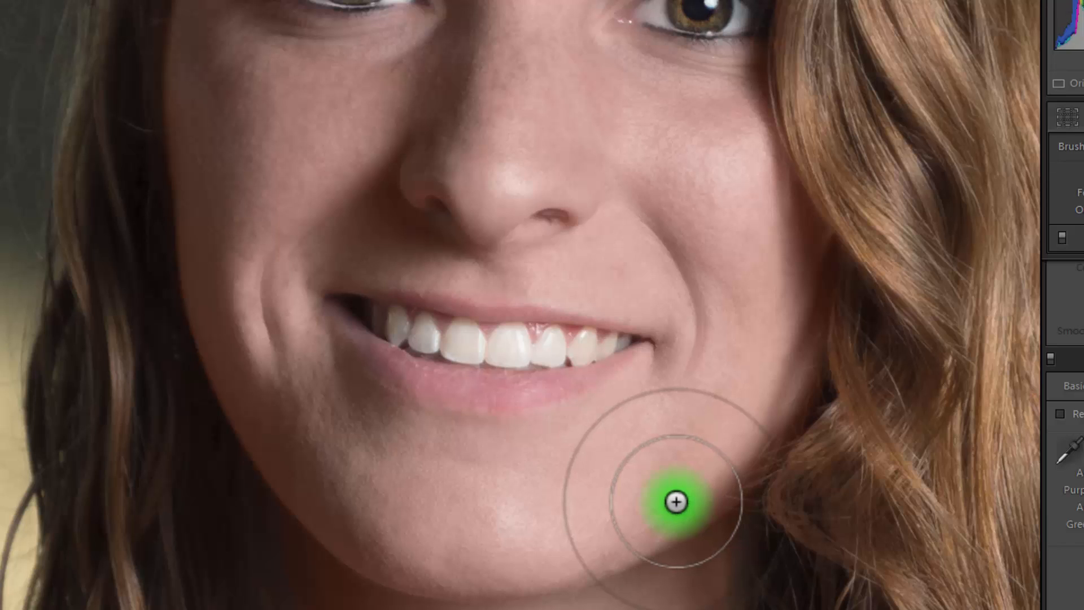
pyautogui.click(678, 503)
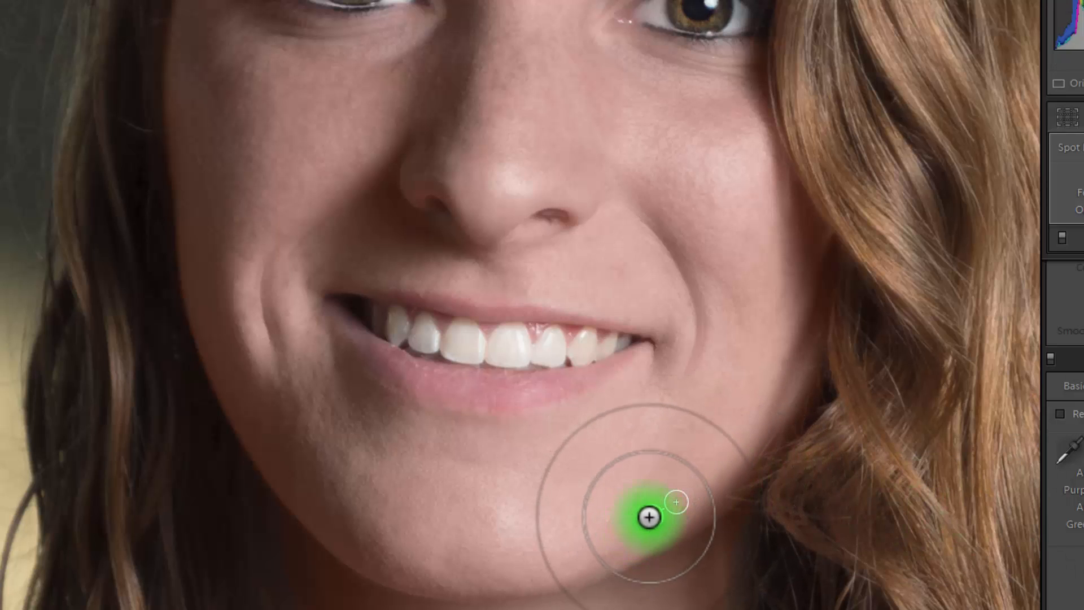
pyautogui.moveTo(657, 505); pyautogui.dragTo(656, 495)
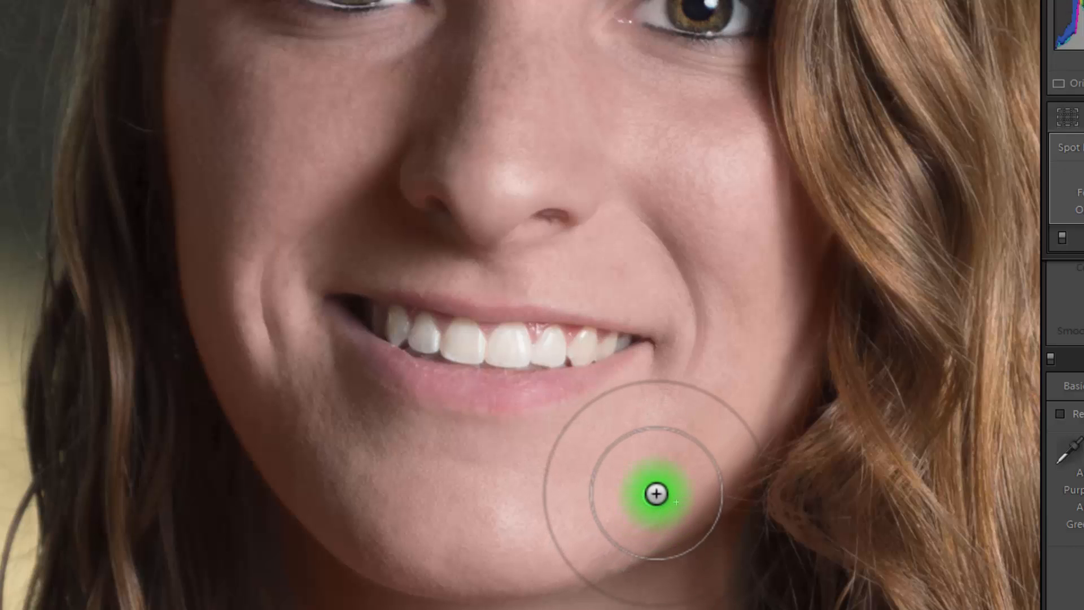
pyautogui.click(681, 452)
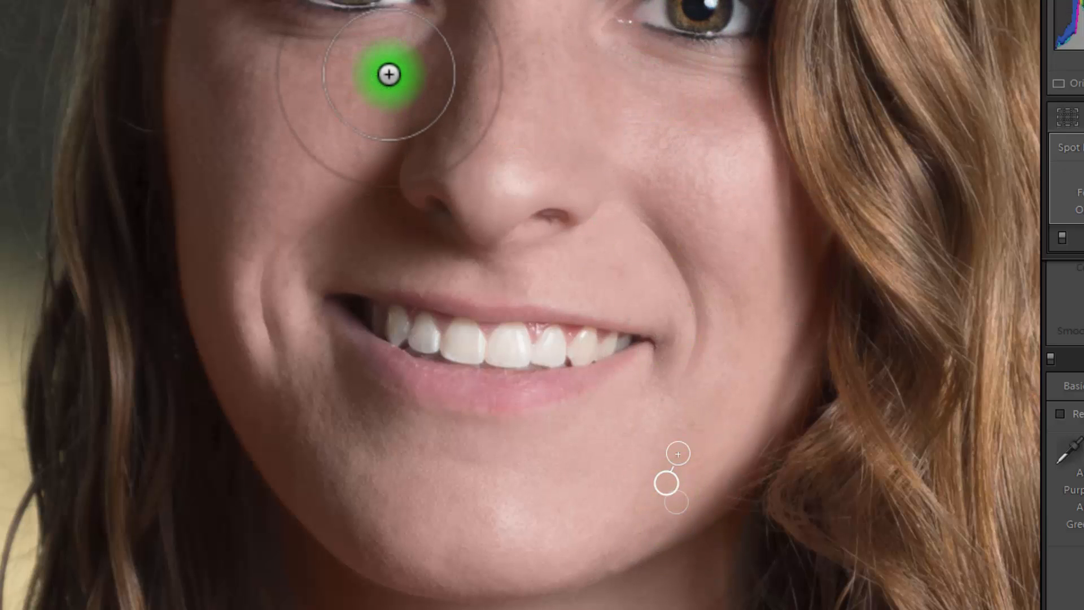
pyautogui.click(617, 270)
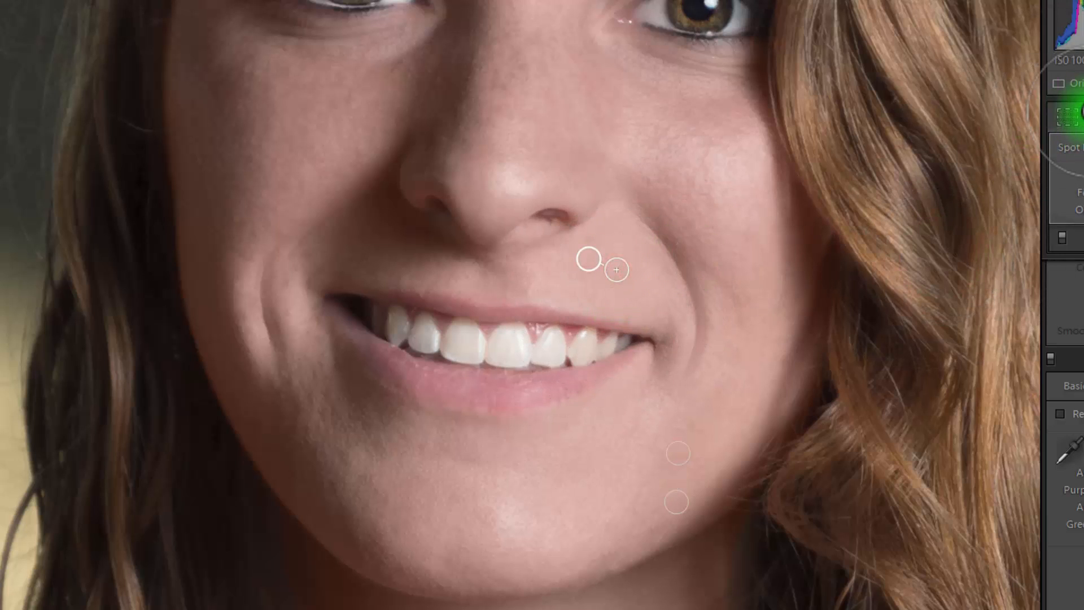
pyautogui.click(1062, 119)
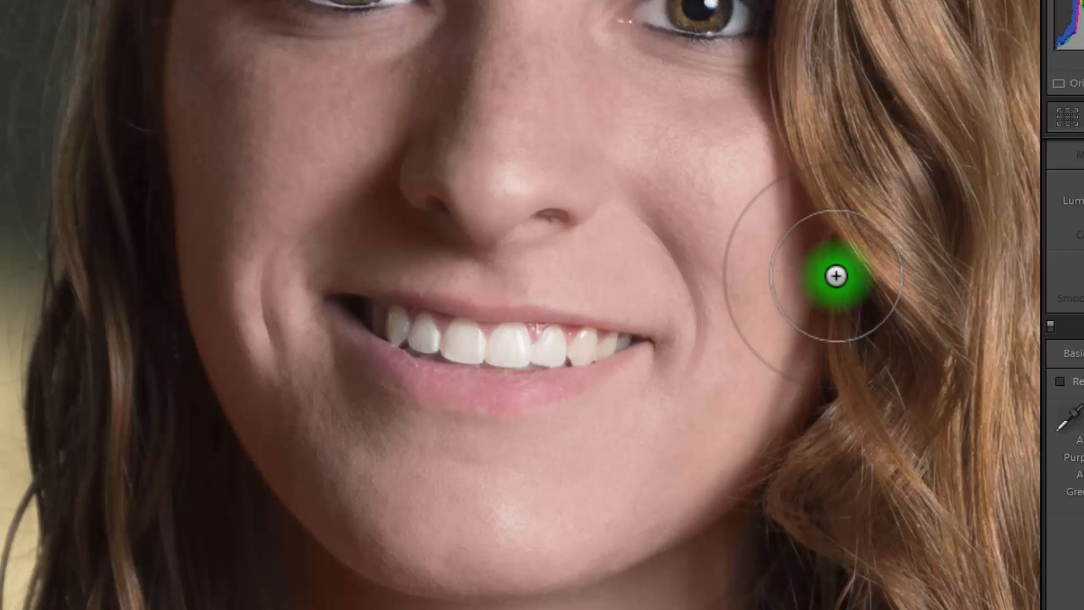
# Heal one more blemish beside the nostril, close Spot Removal and fit the whole portrait in view
pyautogui.click(1068, 117)
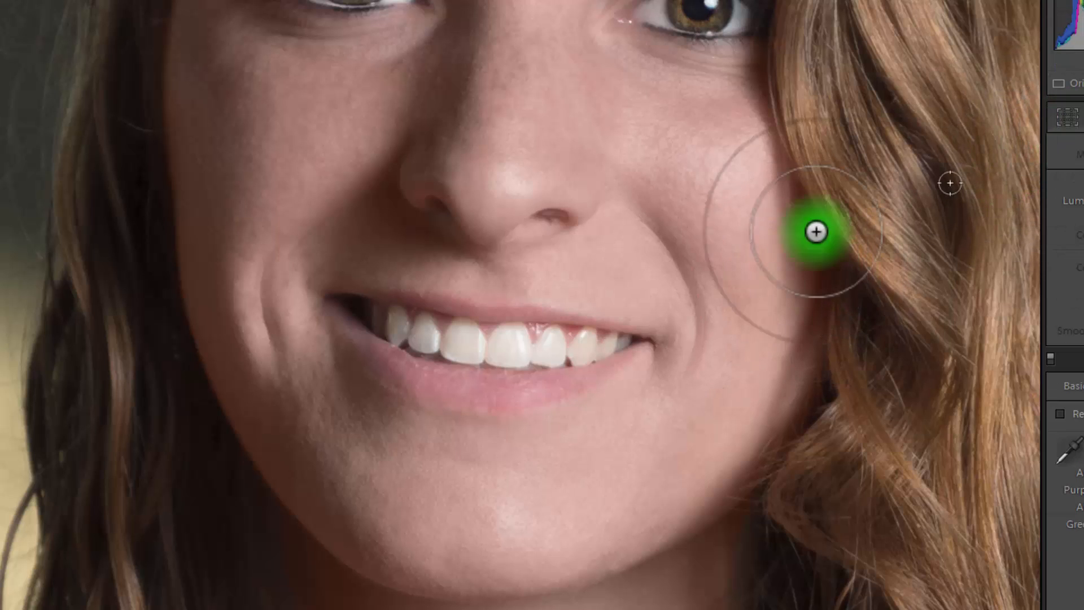
pyautogui.click(591, 242)
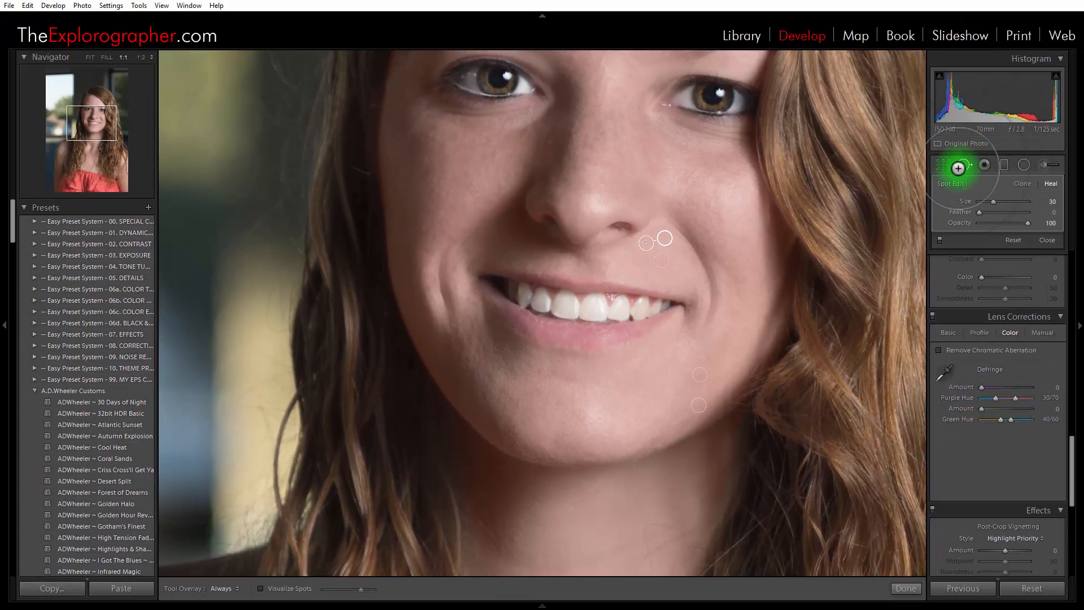
pyautogui.click(1051, 132)
pyautogui.click(637, 300)
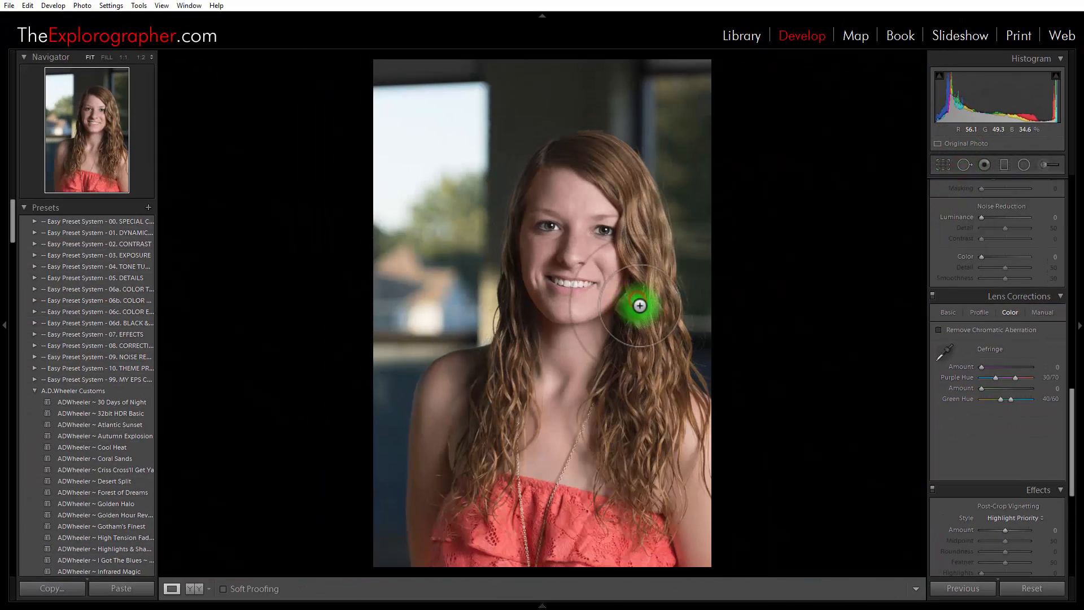